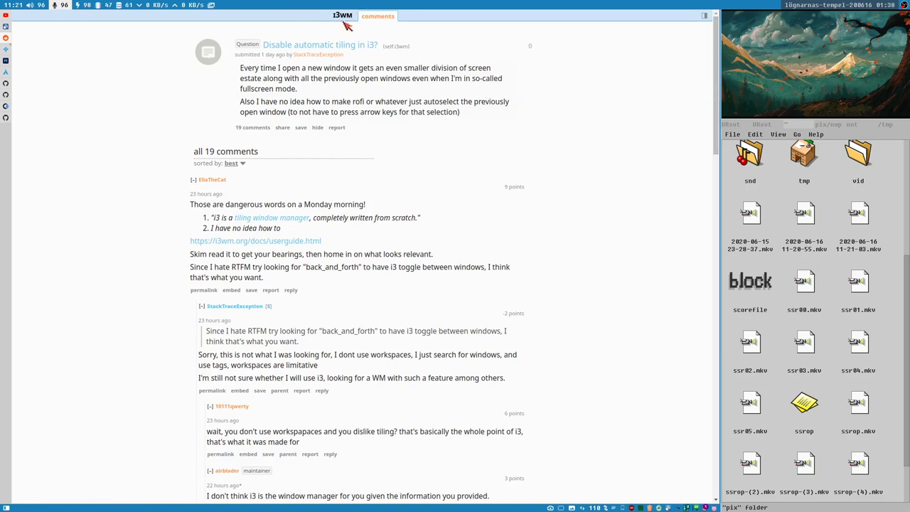
- Look through the r/i3wm feed around the "Disable automatic tiling in i3?" post, and return to its comment thread
click(9, 31)
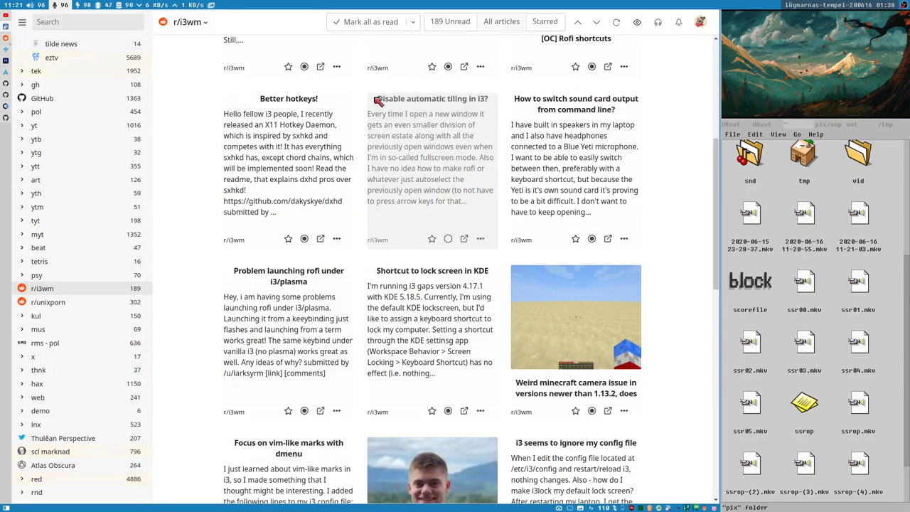
scroll(430, 248, up, 1)
scroll(429, 247, up, 5)
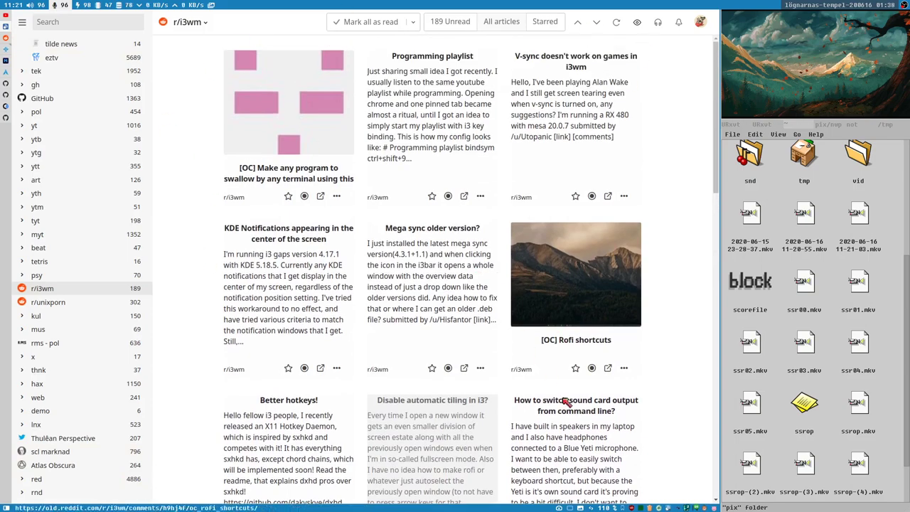
scroll(507, 227, down, 4)
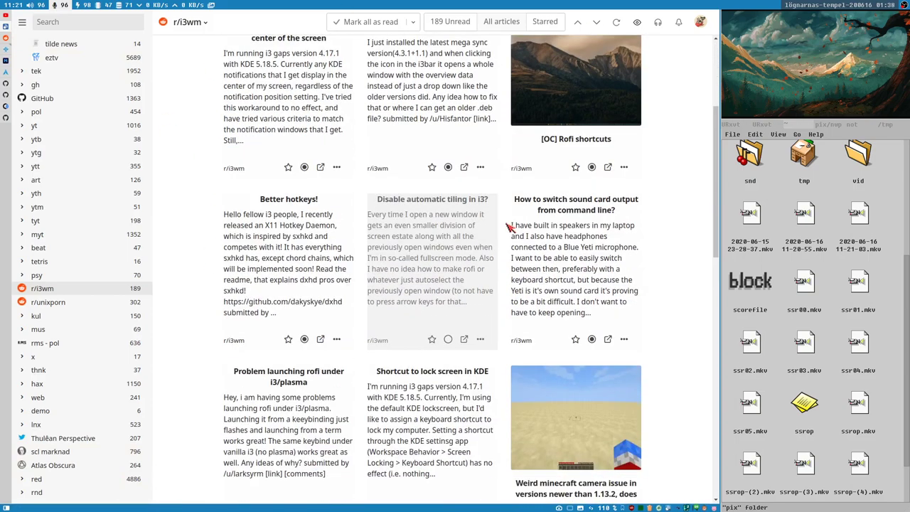
scroll(441, 199, up, 4)
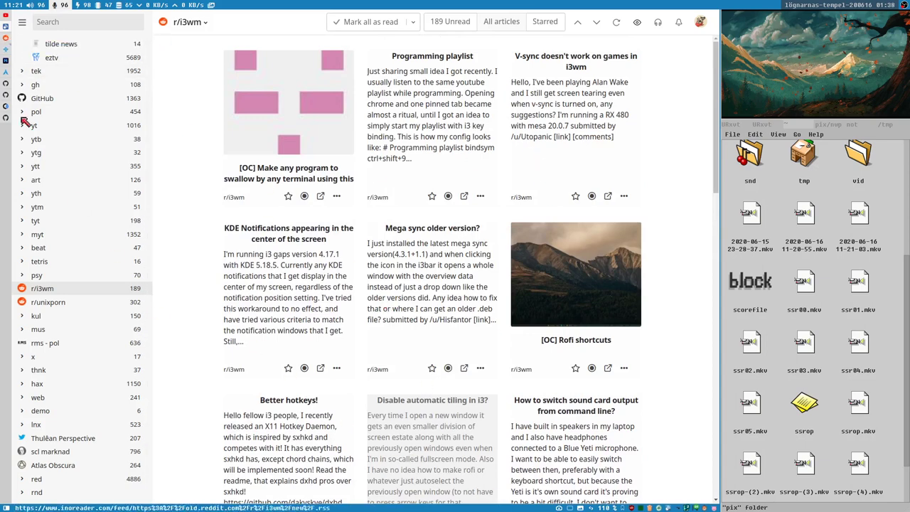
click(5, 46)
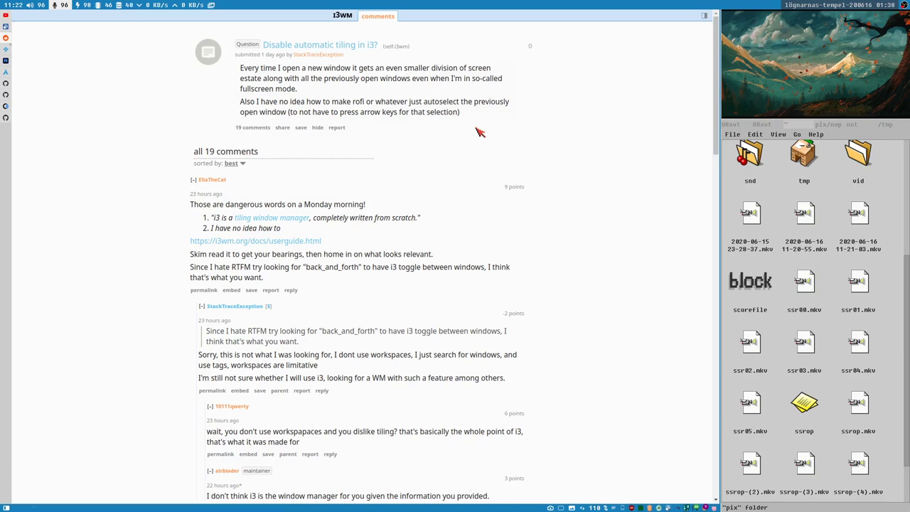
- Open i3wm.org in a new browser tab
text(tabnewi3wm.o)
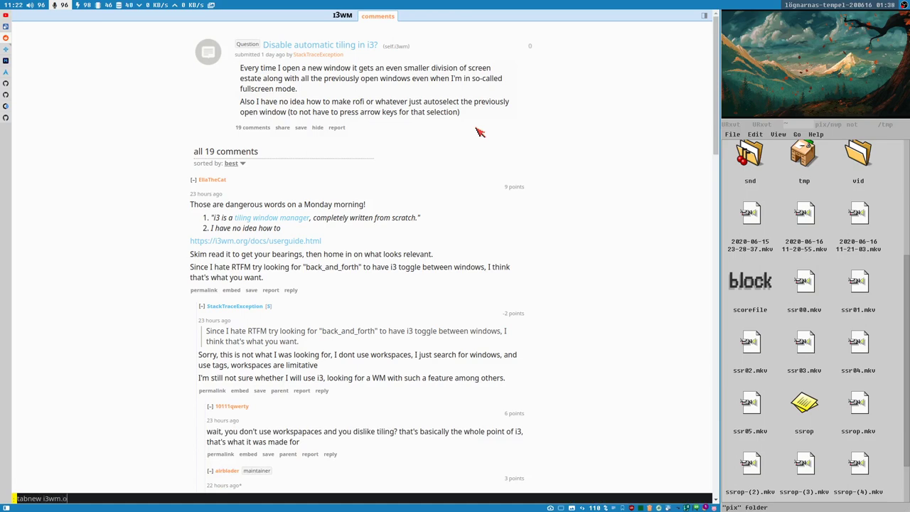
text(rg)
key(Return)
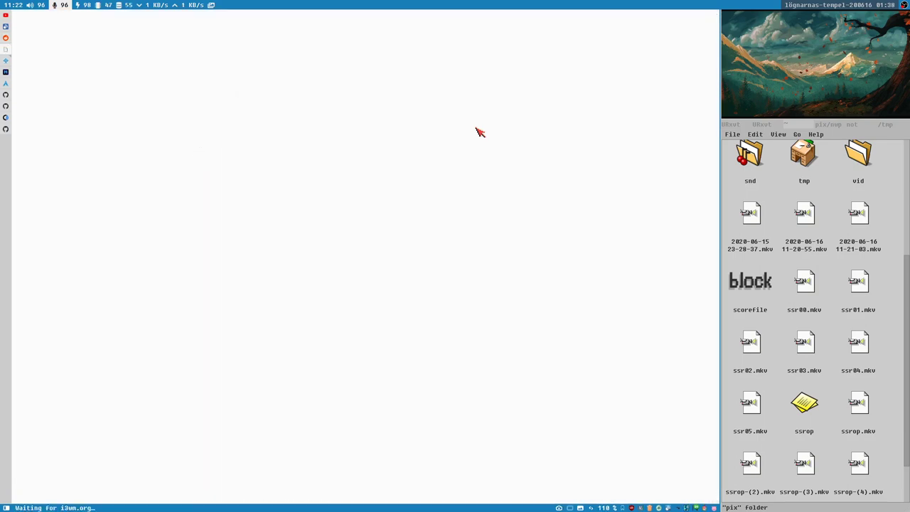
- Switch to the text editor and open the i3merge project by searching projects for "mer"
key(super+Tab)
key(super+d)
text(m)
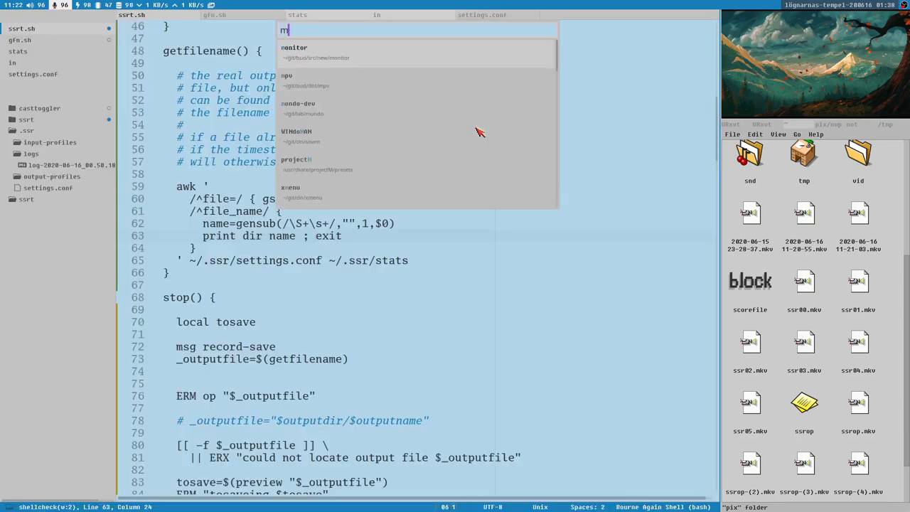
text(er)
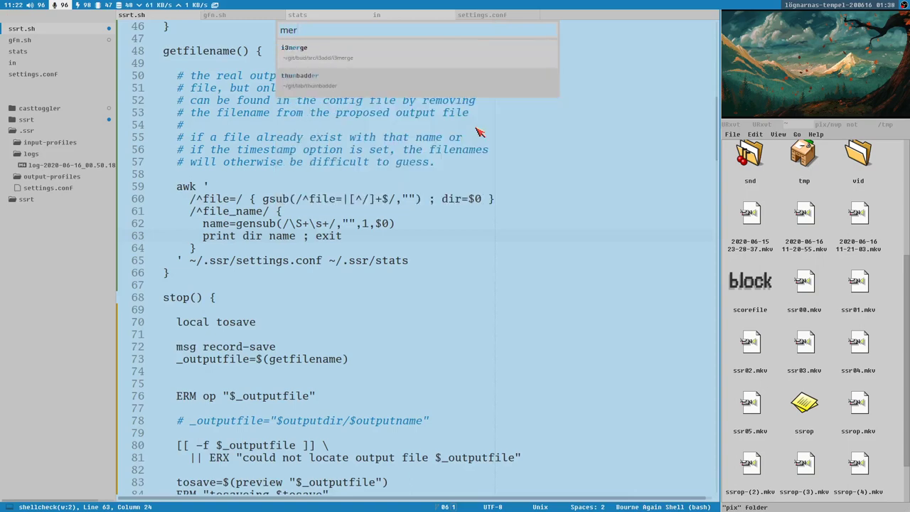
key(Return)
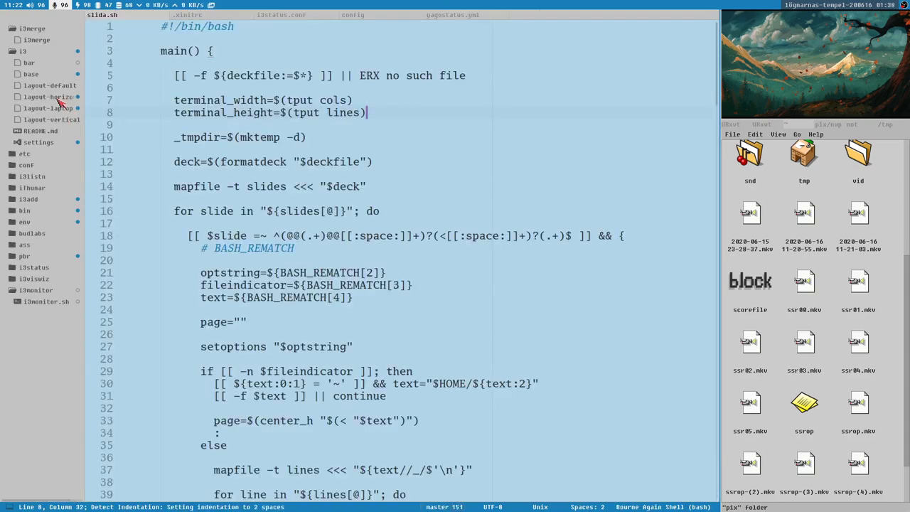
- Open the layout-default file in the i3 folder and look over its layout bindings and window rules
click(49, 85)
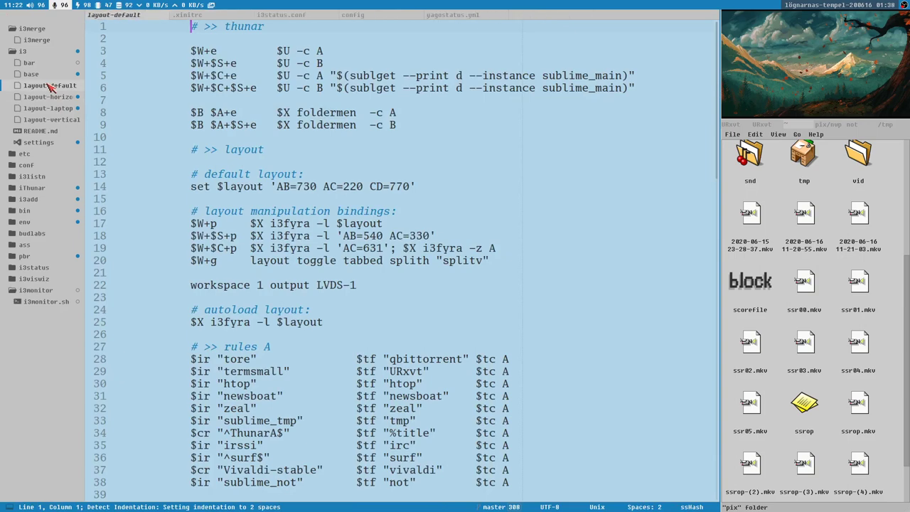
click(470, 212)
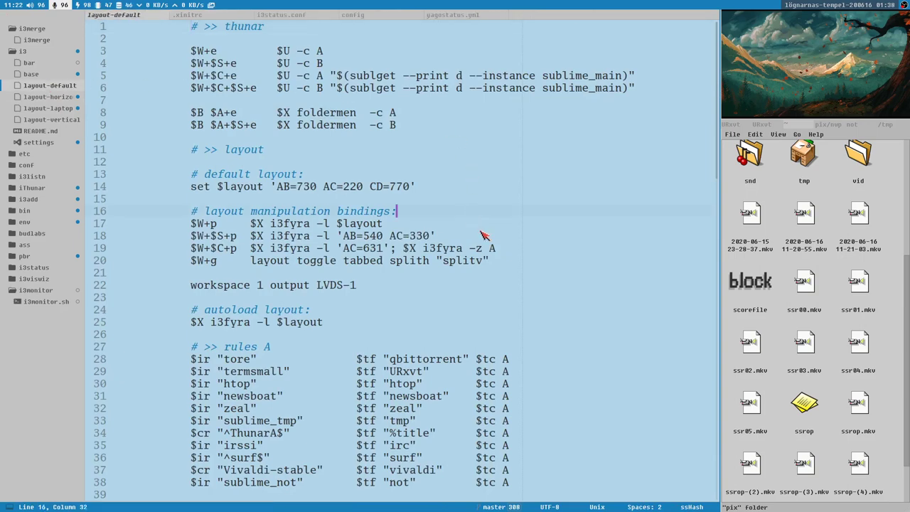
scroll(489, 239, down, 4)
scroll(490, 245, up, 4)
- Switch to the browser, view the i3 documentation overview, and go back to the Reddit thread
key(super+2)
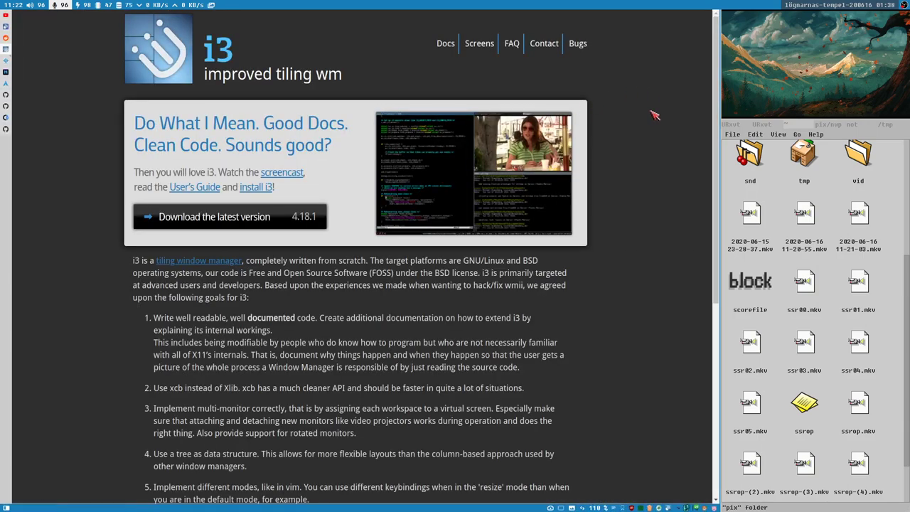
click(444, 47)
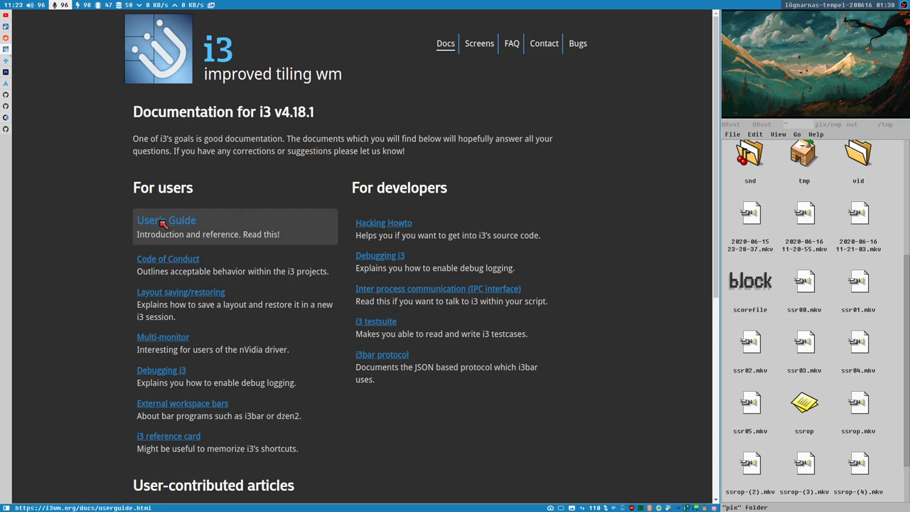
key(alt+Left)
key(alt+Left)
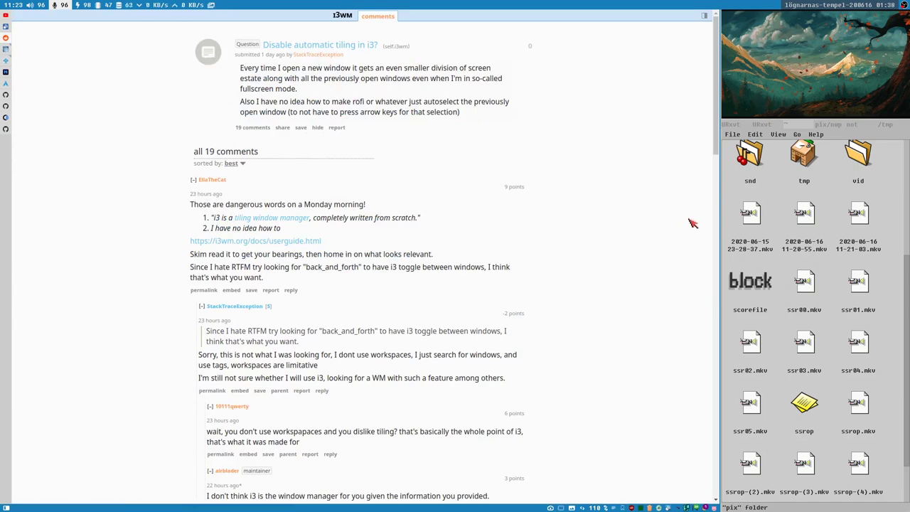
- Narrow the browser window in favour of the file manager column, and read through the thread's first chain of comments
drag(719, 226, 642, 227)
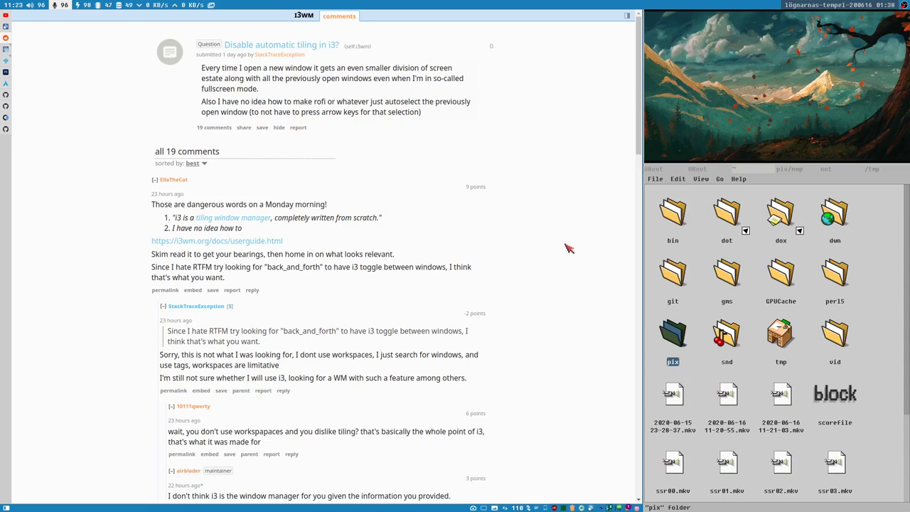
scroll(318, 168, down, 3)
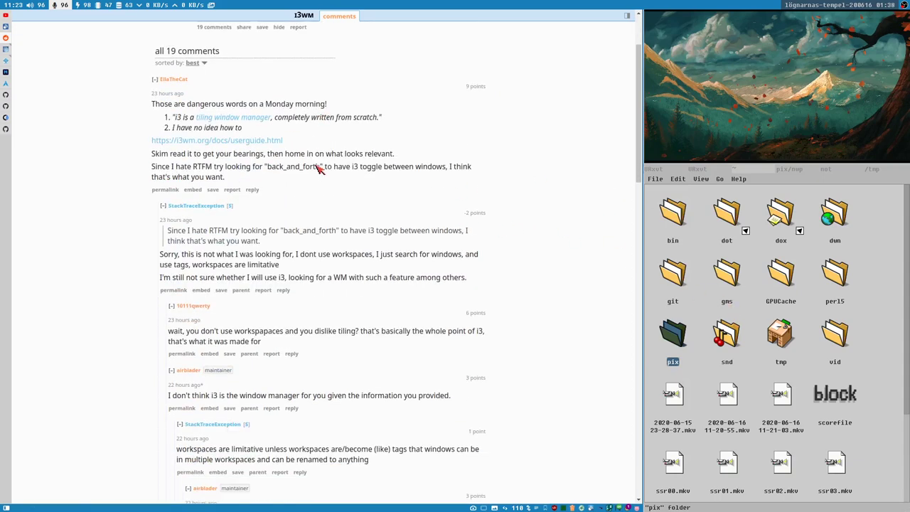
scroll(318, 168, up, 3)
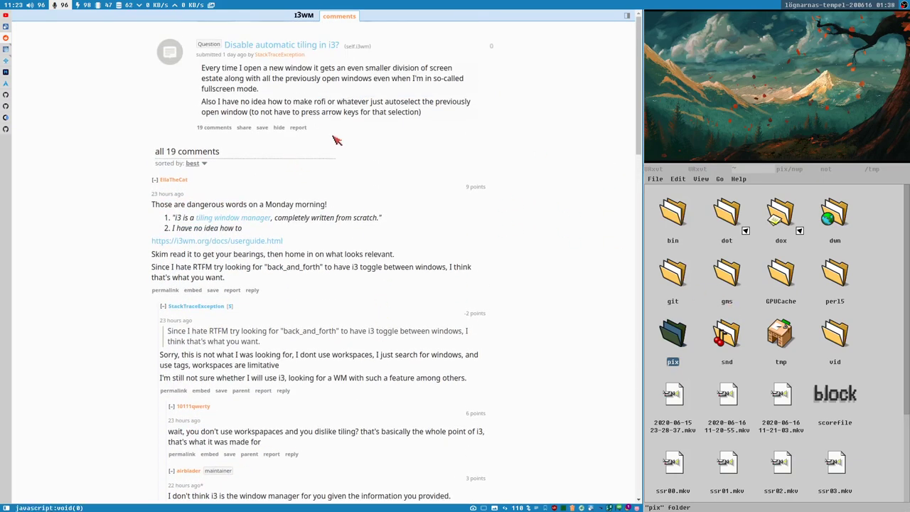
scroll(342, 199, down, 5)
scroll(261, 313, down, 1)
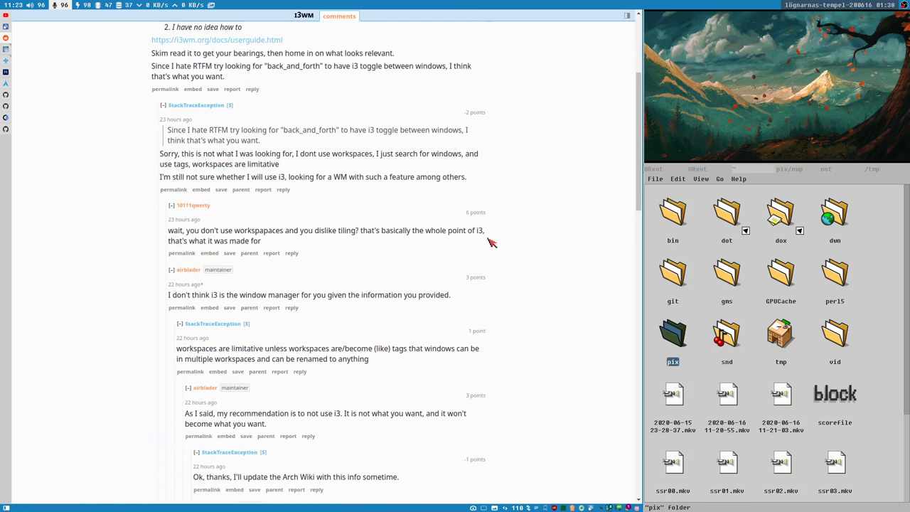
scroll(379, 299, down, 4)
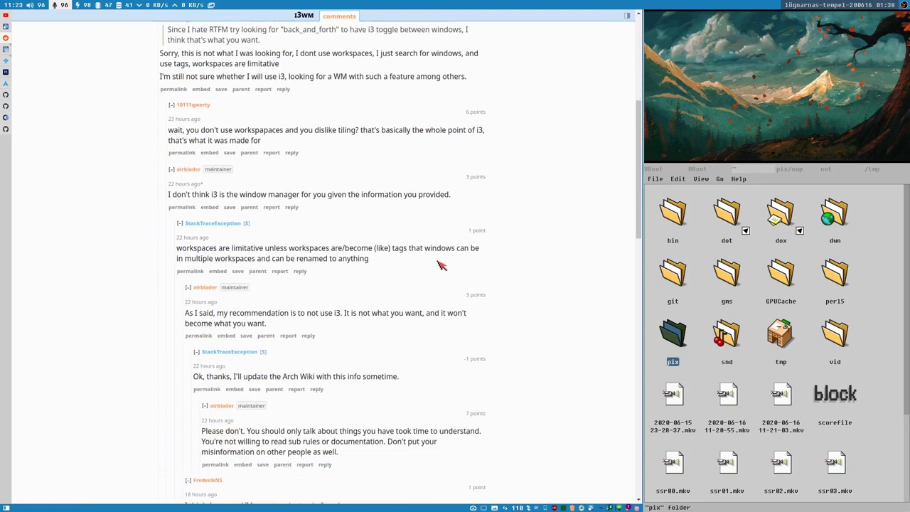
scroll(469, 248, down, 2)
scroll(540, 203, down, 1)
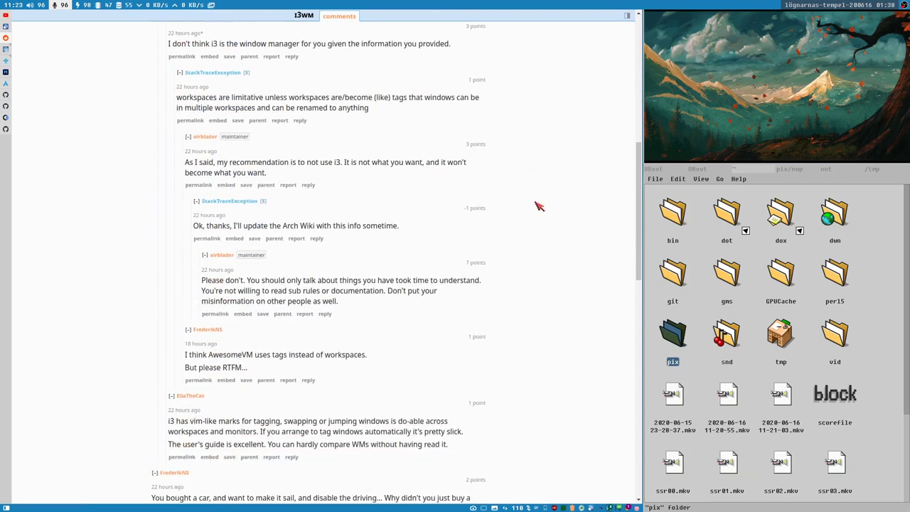
scroll(513, 239, up, 12)
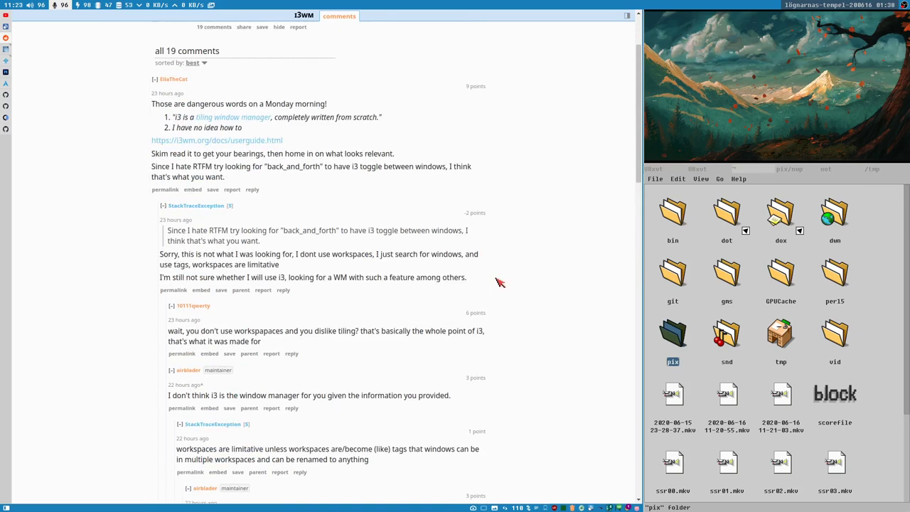
- Reread the maintainer's replies and highlight the sentence "As I said, my recommendation is to not use i3."
scroll(423, 315, down, 4)
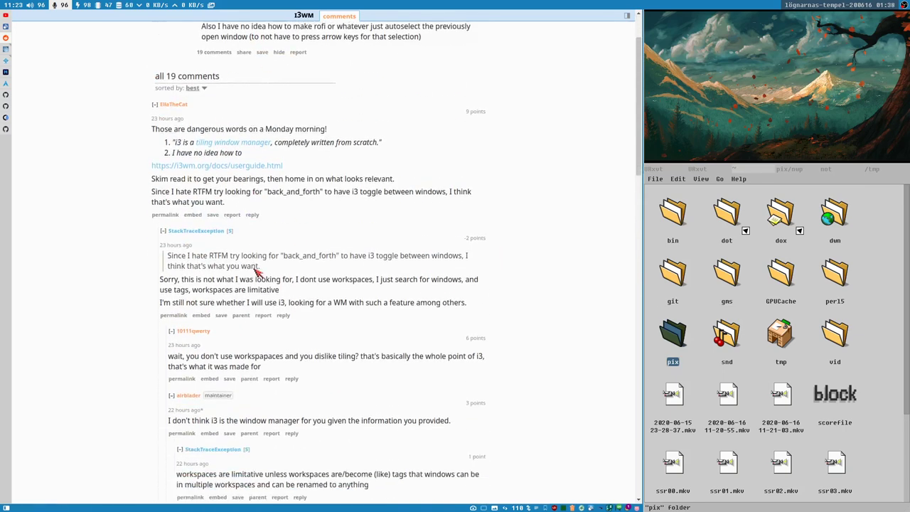
scroll(299, 221, down, 1)
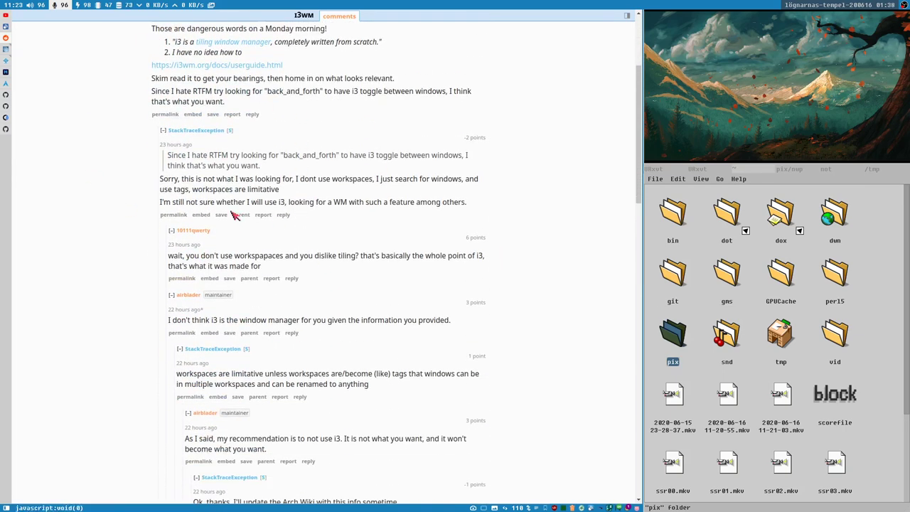
scroll(235, 213, down, 1)
scroll(236, 221, up, 1)
scroll(349, 193, down, 4)
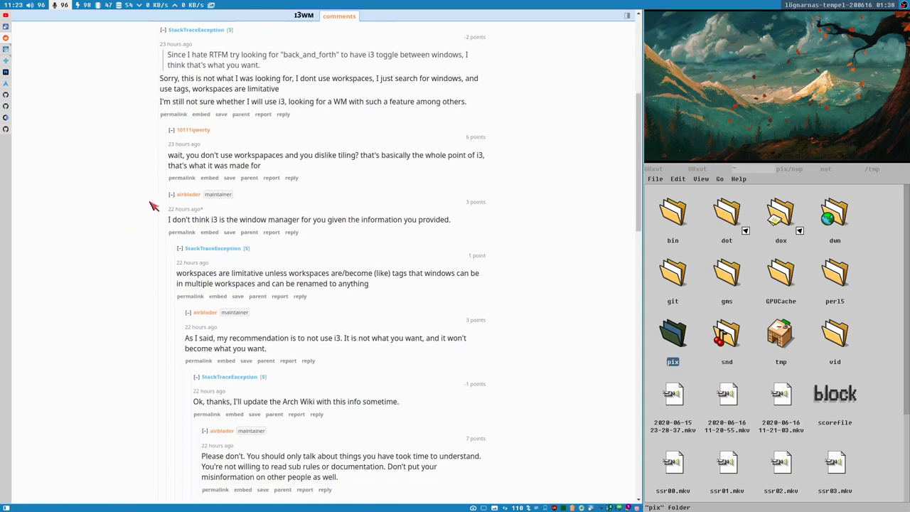
drag(161, 193, 425, 219)
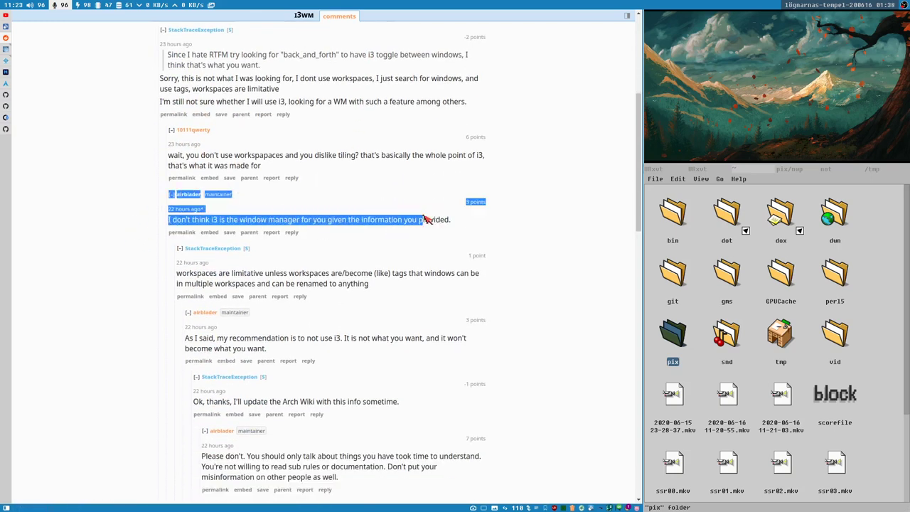
click(421, 223)
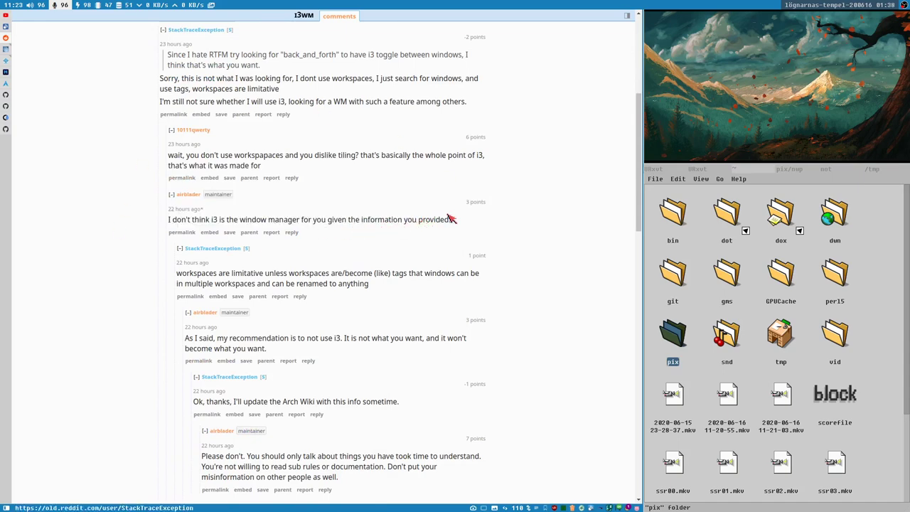
scroll(337, 255, down, 1)
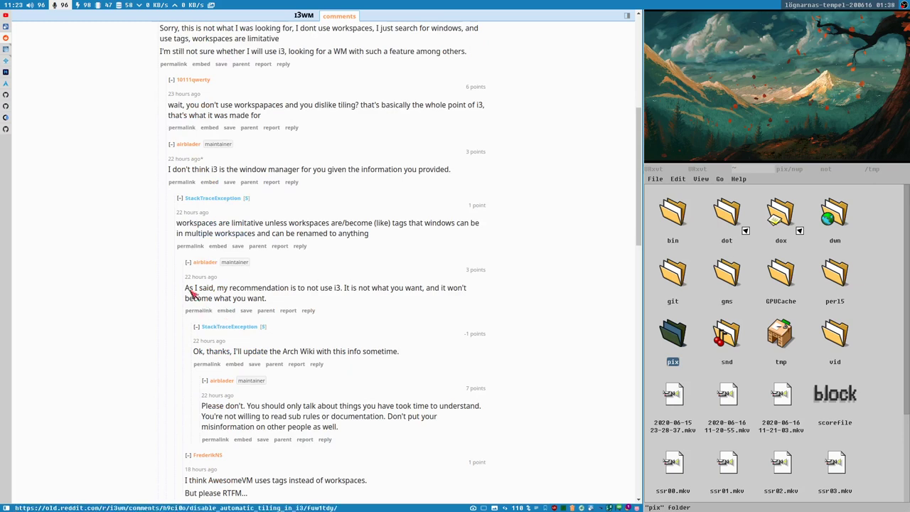
drag(186, 291, 346, 291)
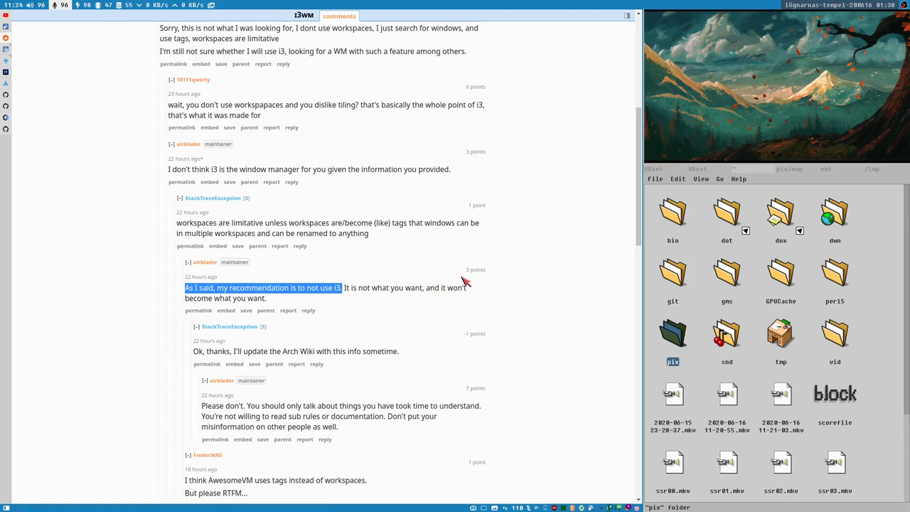
- Return to the original question, highlight both paragraphs of its text, and clear the selection
scroll(463, 285, up, 3)
scroll(463, 284, up, 7)
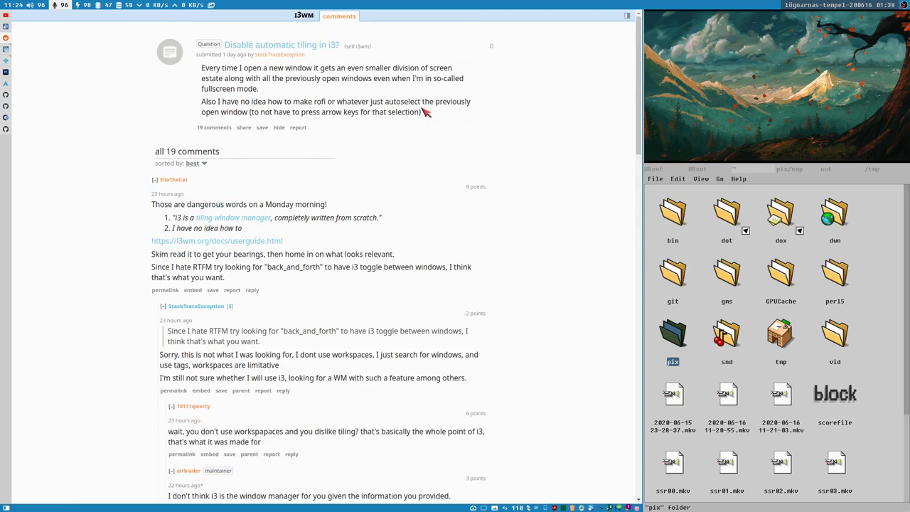
drag(429, 119, 200, 71)
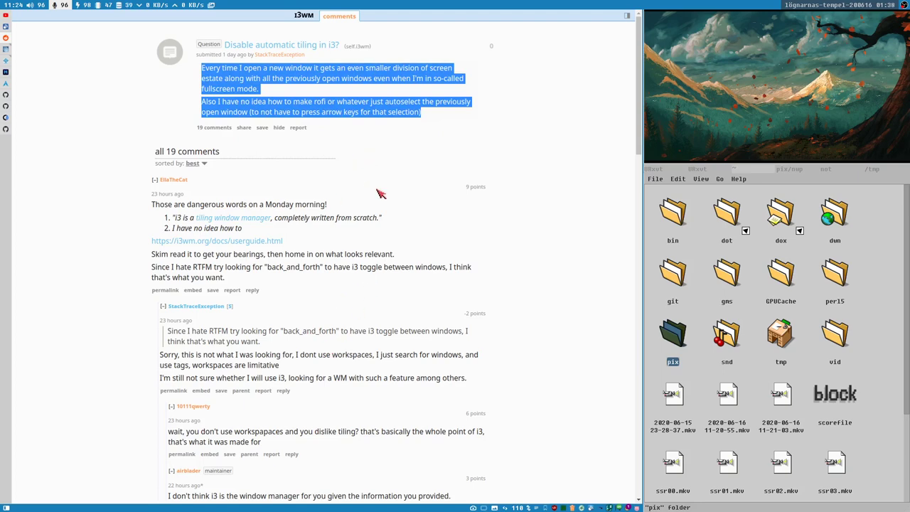
click(428, 117)
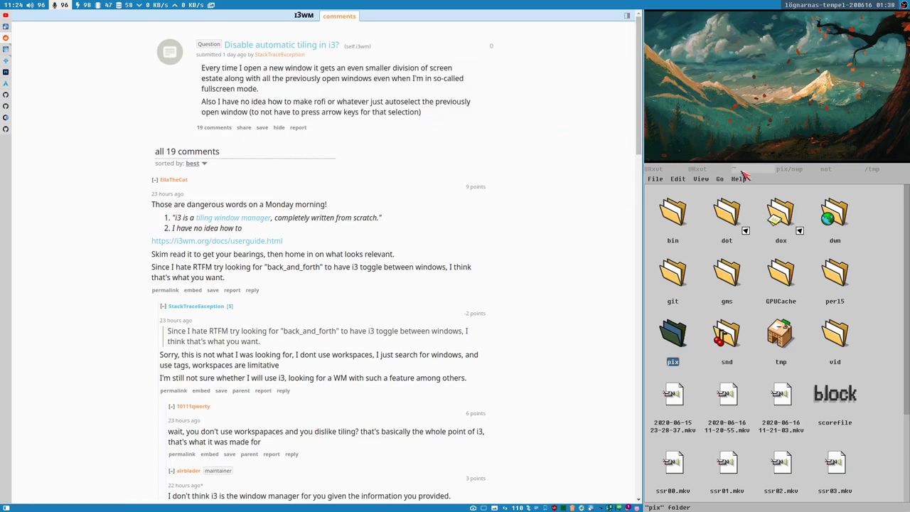
- Cycle through the tabbed terminal and file manager windows back to the home folder, and widen their column further into the browser
click(700, 170)
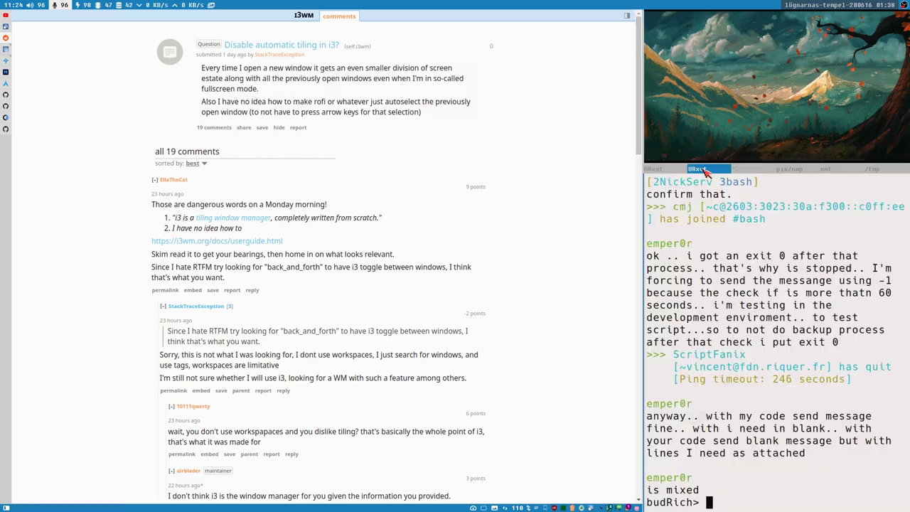
click(677, 171)
click(710, 171)
click(739, 171)
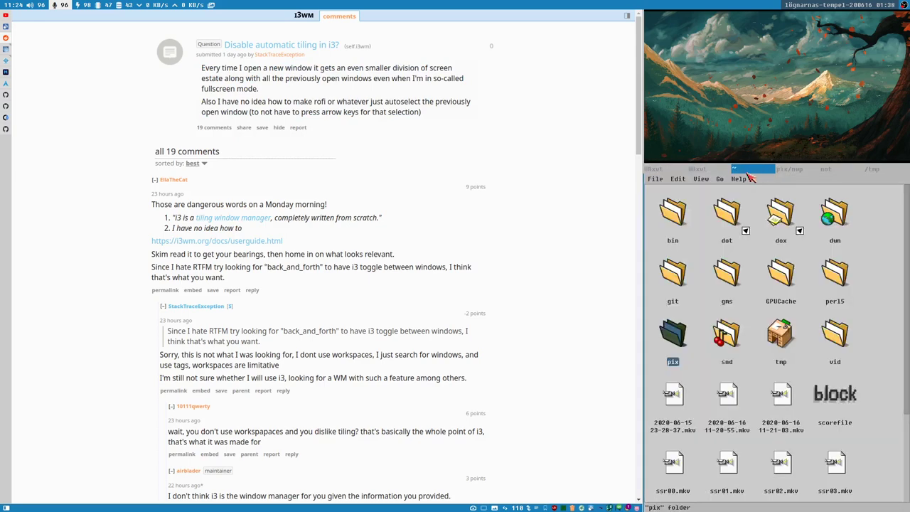
click(785, 172)
click(763, 171)
drag(646, 229, 601, 227)
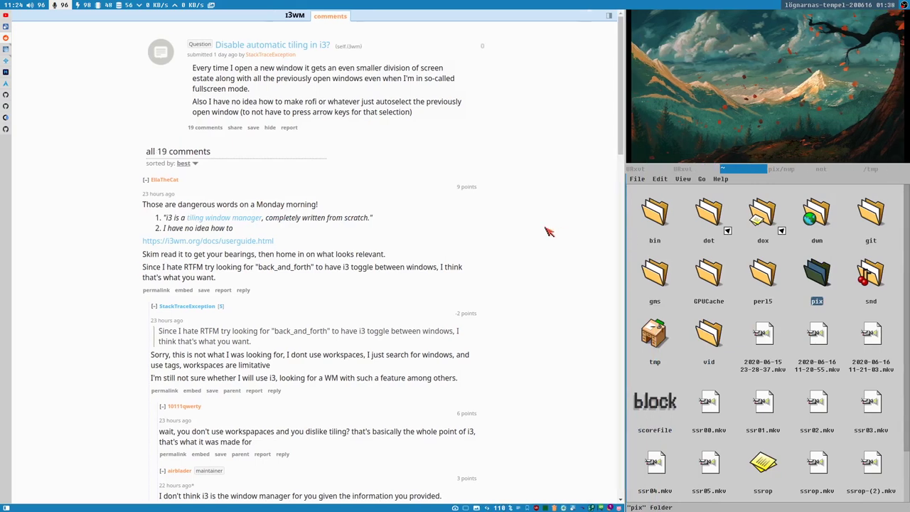
- Open a new floating terminal, move it around over the browser and the file manager, and close it
key(super+Return)
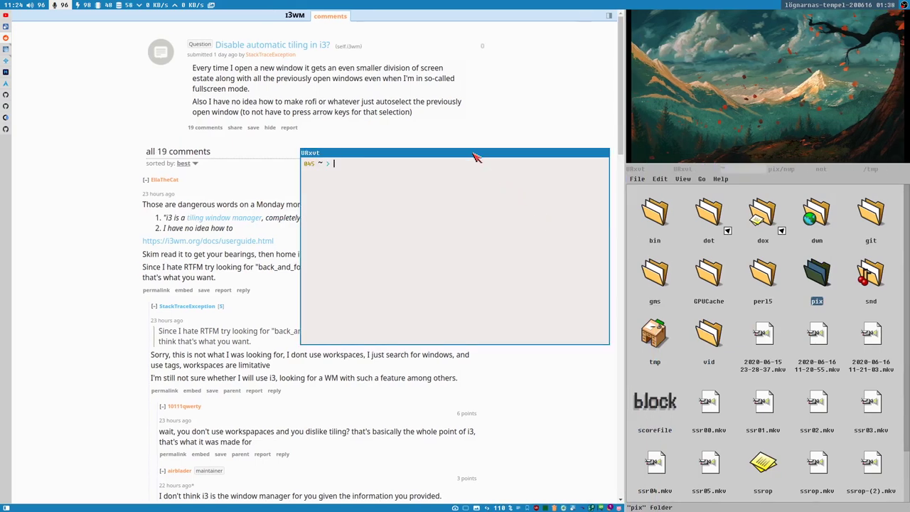
drag(469, 150, 436, 168)
drag(568, 352, 535, 334)
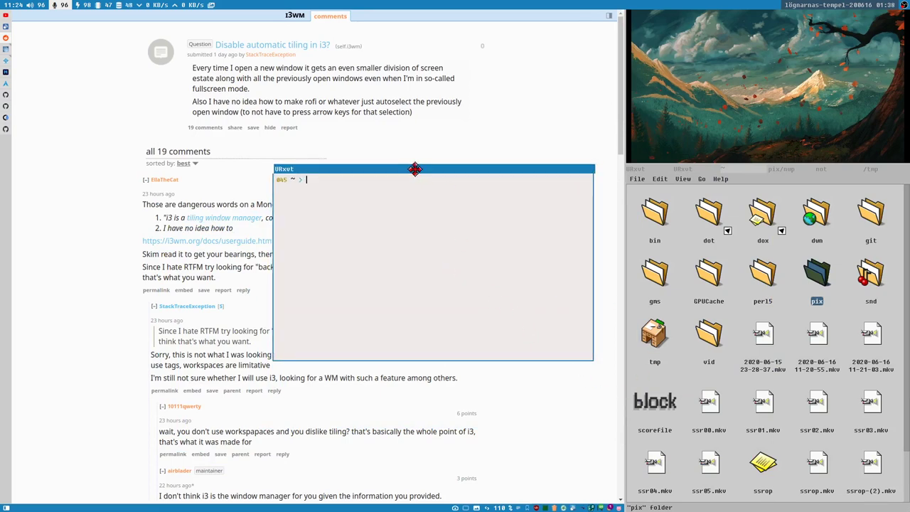
drag(419, 169, 514, 212)
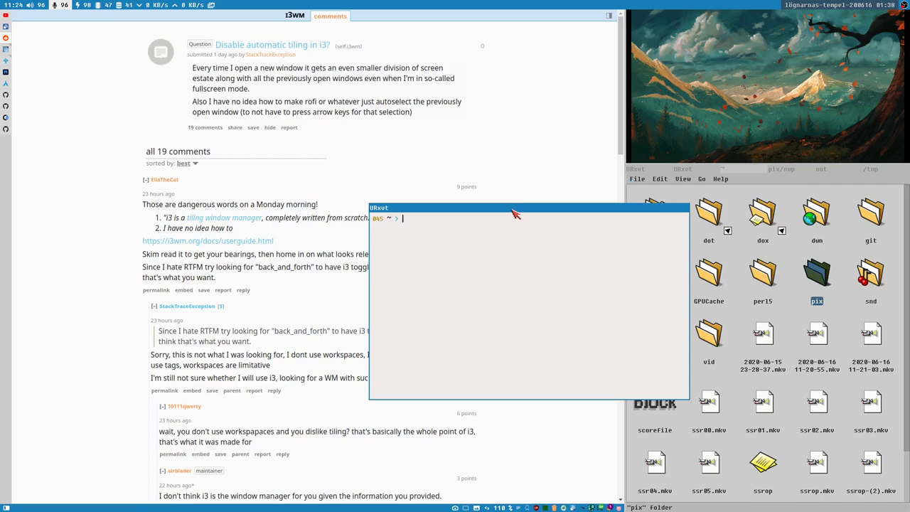
key(super+shift+q)
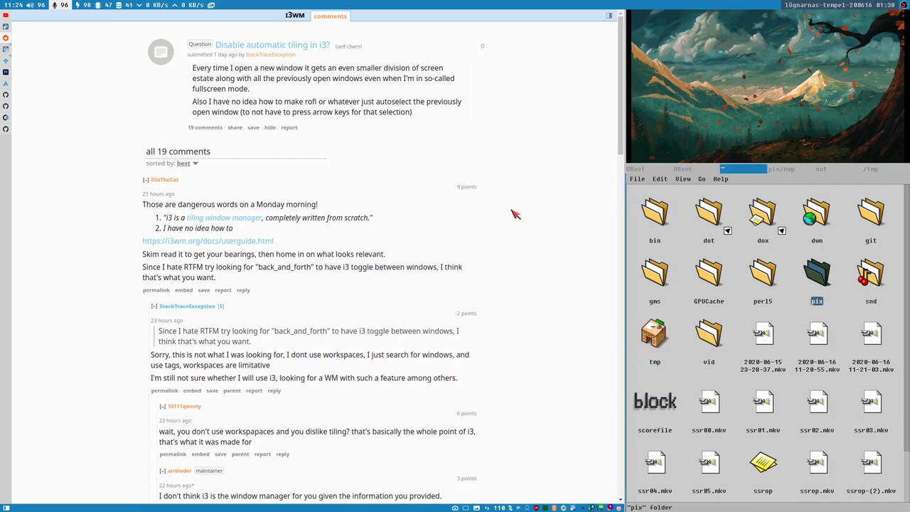
- Clear the file manager selection, bring back the terminal above the browser, and close the extra URxvt tab
click(753, 243)
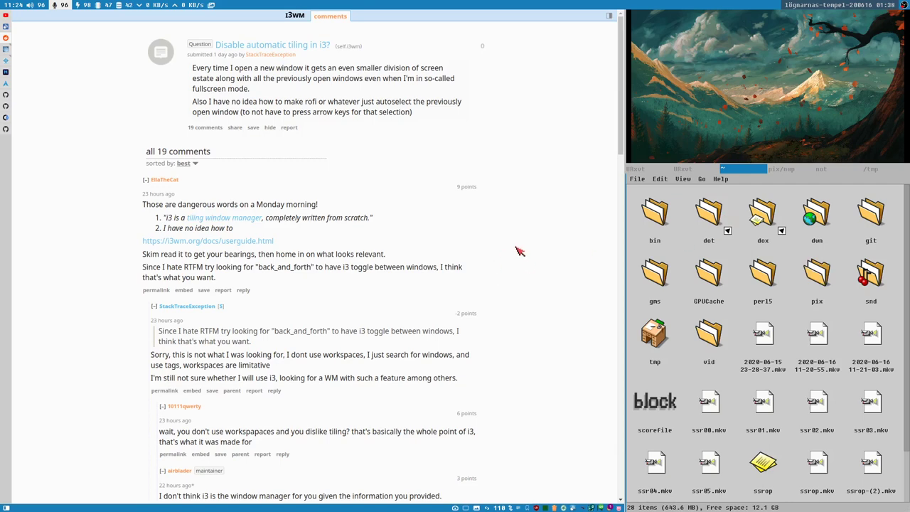
key(super+minus)
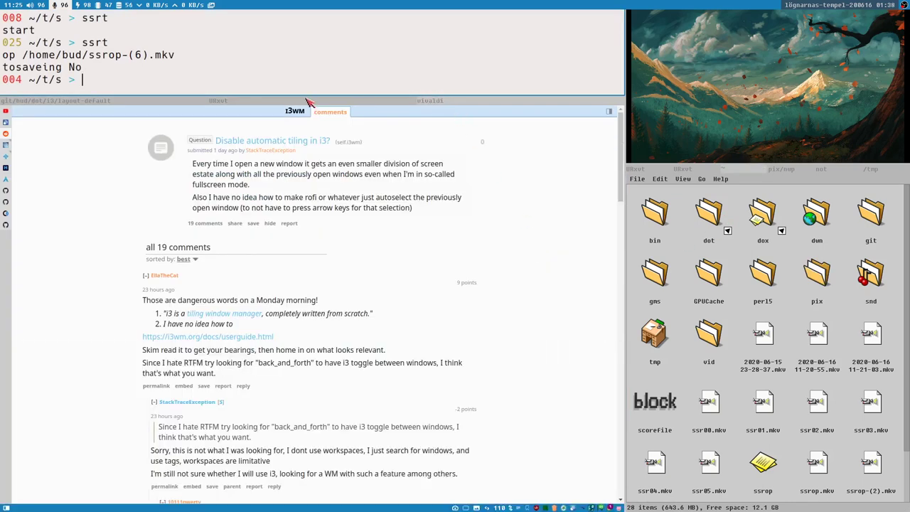
click(308, 101)
middle_click(308, 101)
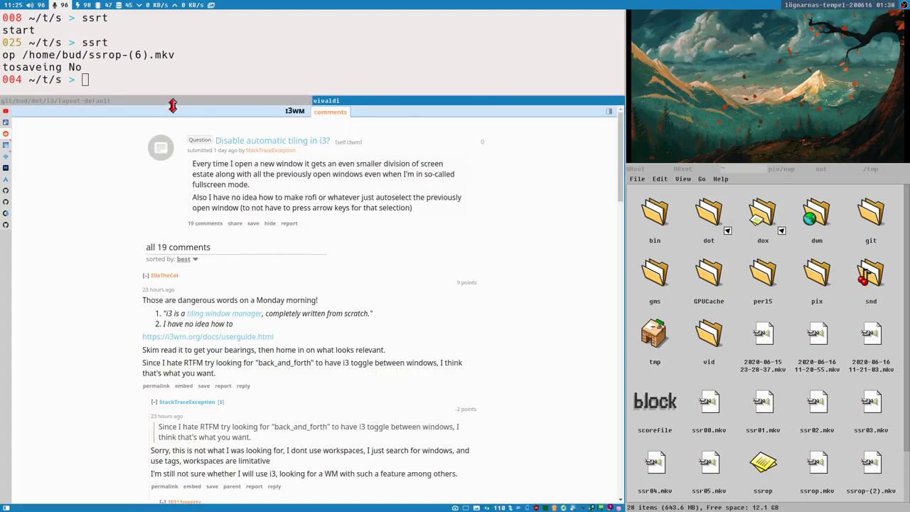
- Place the layout-default editor and the browser side by side instead of in tabs, and widen the editor slightly
click(169, 105)
click(330, 103)
key(super+g)
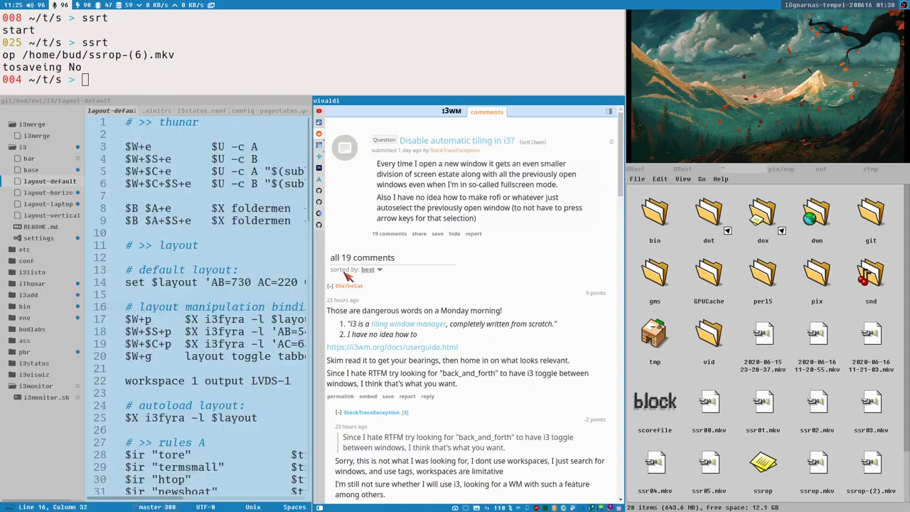
mouse_move(320, 246)
mouse_down()
mouse_move(310, 247)
mouse_move(334, 248)
mouse_move(318, 249)
mouse_up()
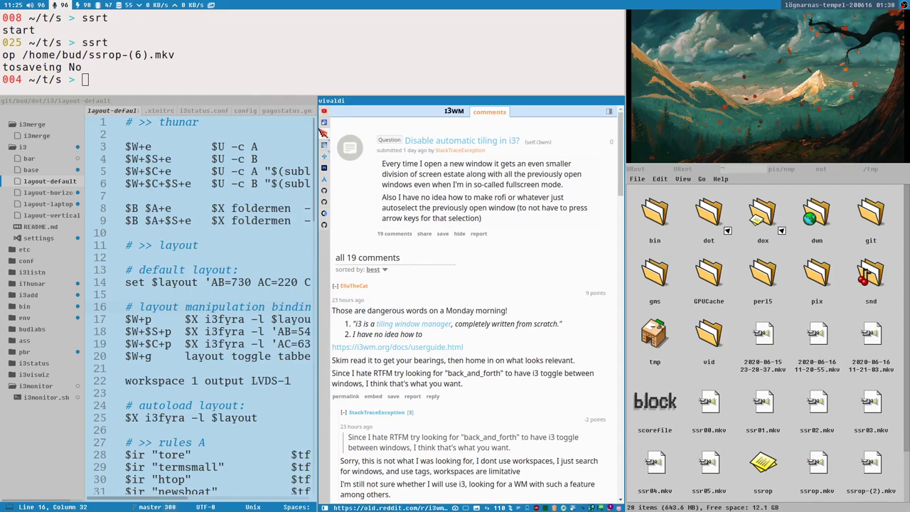
- Toggle the editor and browser container repeatedly between tabbed and split layout, ending with both side by side
key(super+g)
key(super+g)
key(super+g)
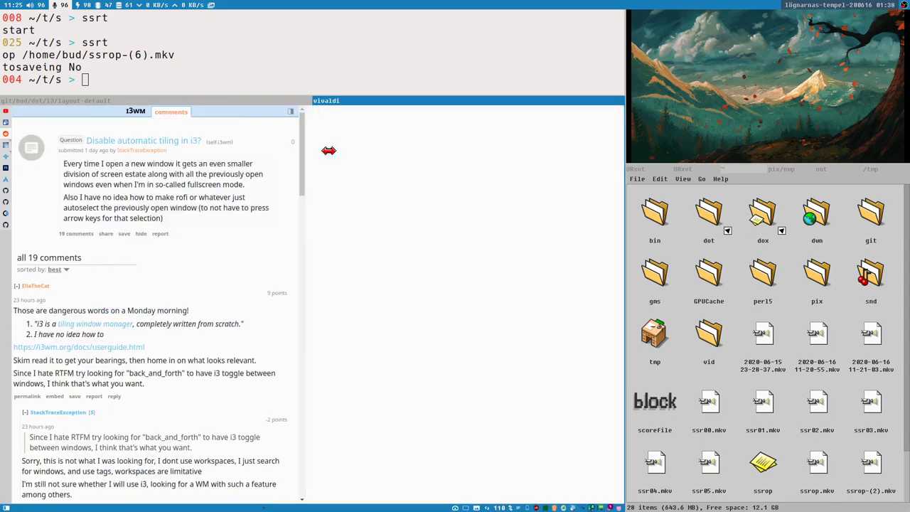
key(super+g)
key(super+g)
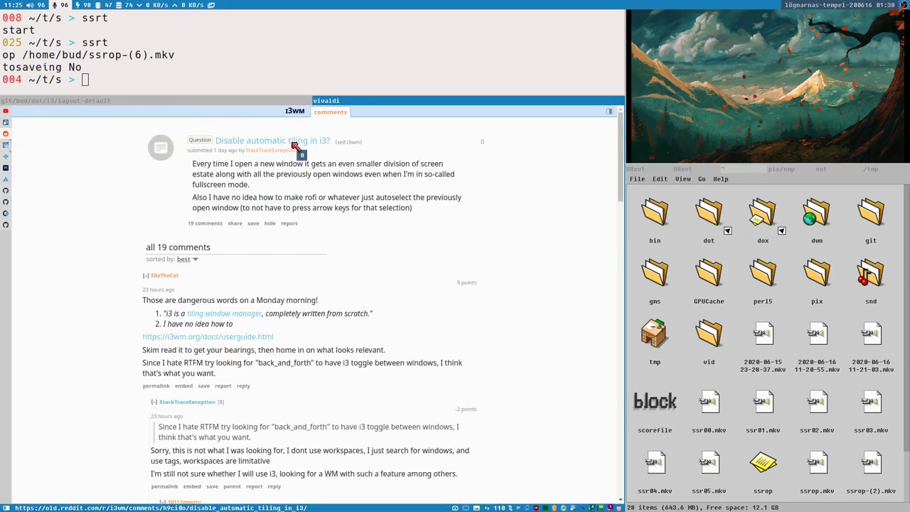
key(super+g)
key(super+g)
key(super+g)
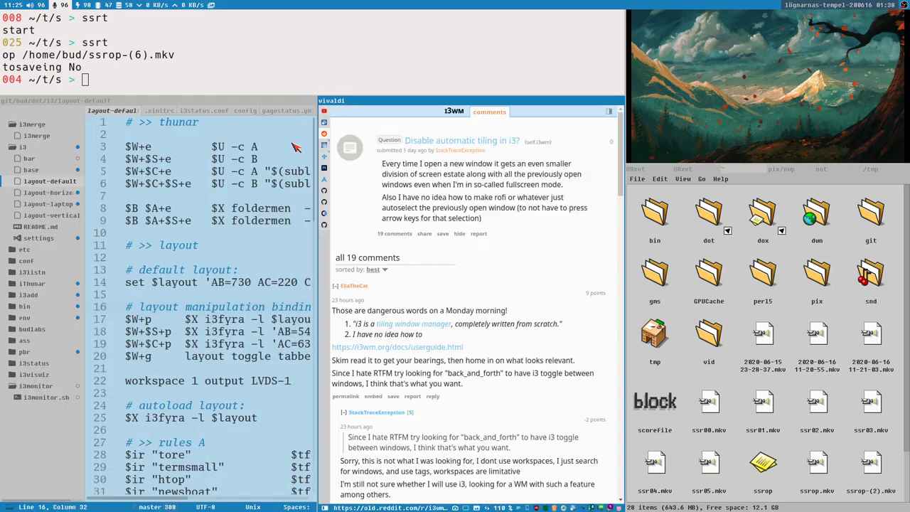
key(super+g)
key(super+g)
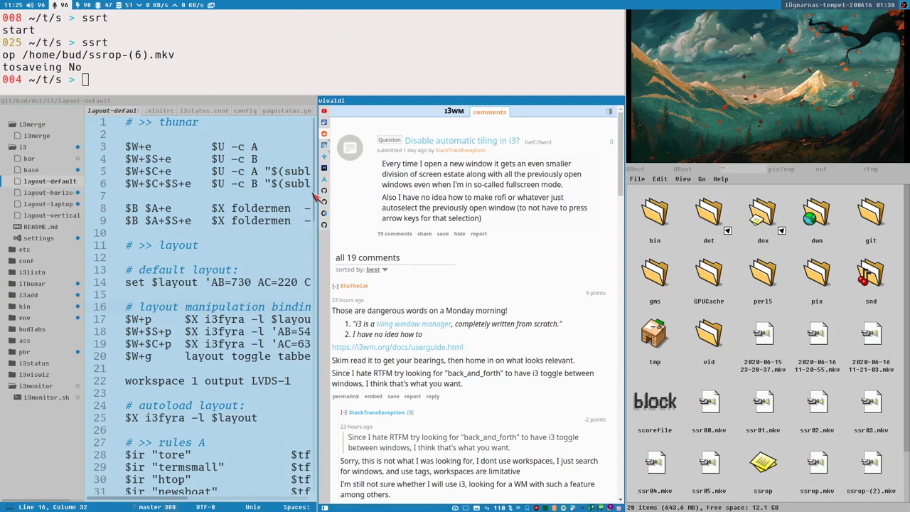
- Return the editor and browser to the tabbed layout, and briefly show htop beside the terminal above them before quitting it
key(super+g)
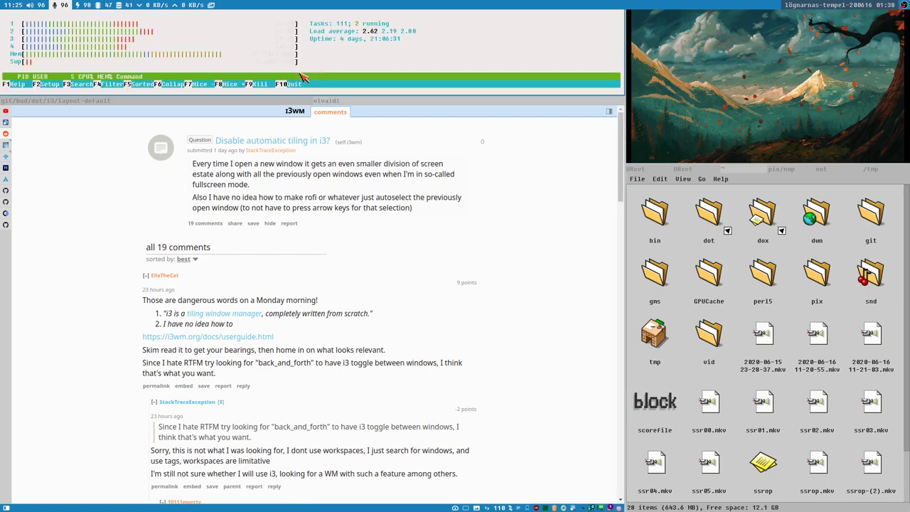
key(super+Return)
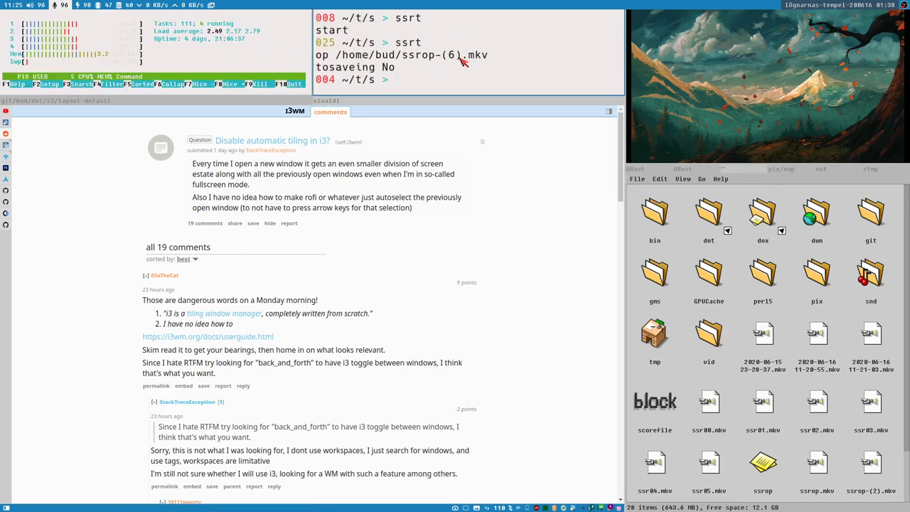
key(q)
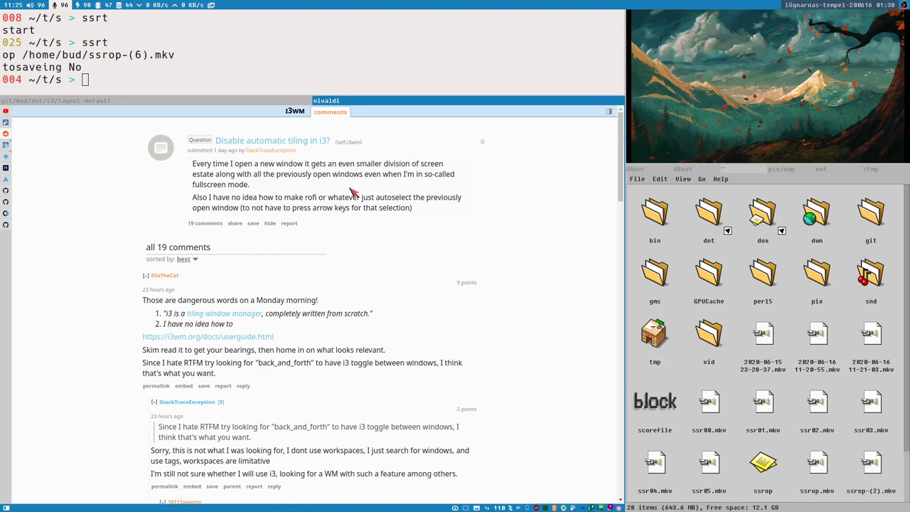
- Hide and restore the file manager column, do the same twice with the terminal above the browser, and return focus to the browser
key(super+f)
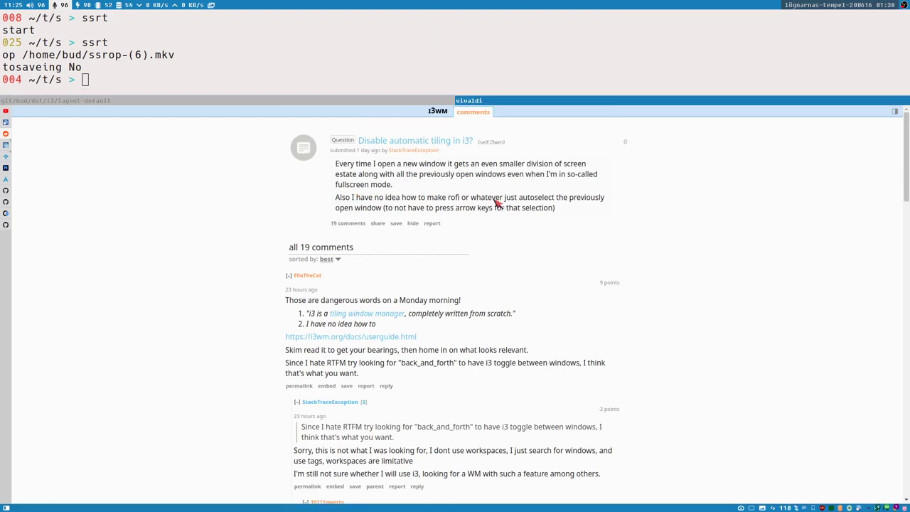
key(super+f)
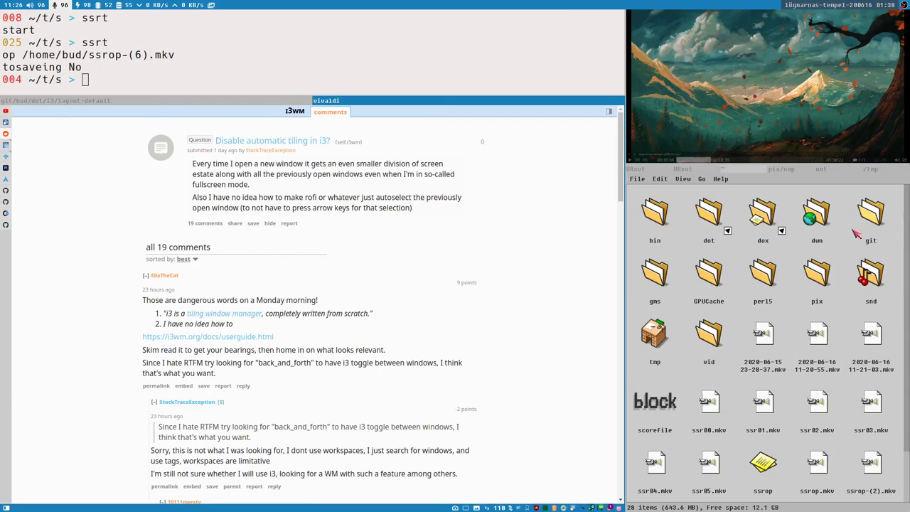
key(super+w)
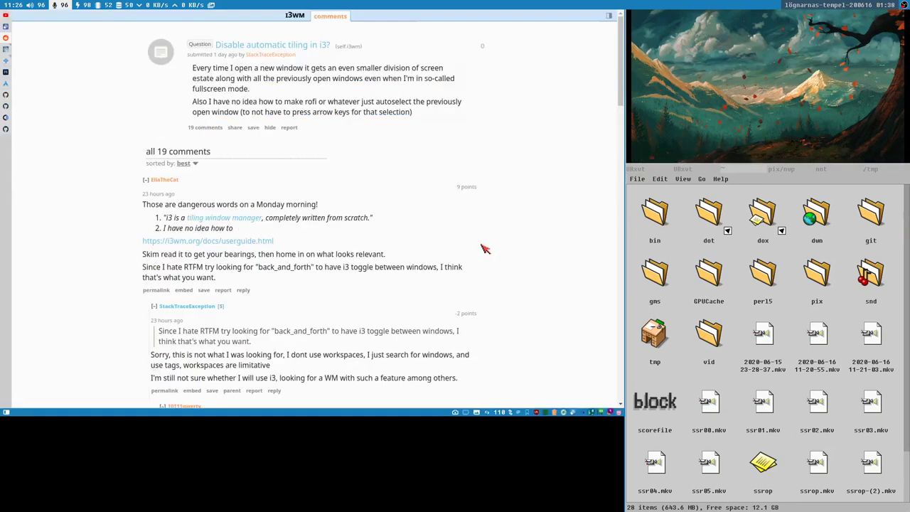
key(super+e)
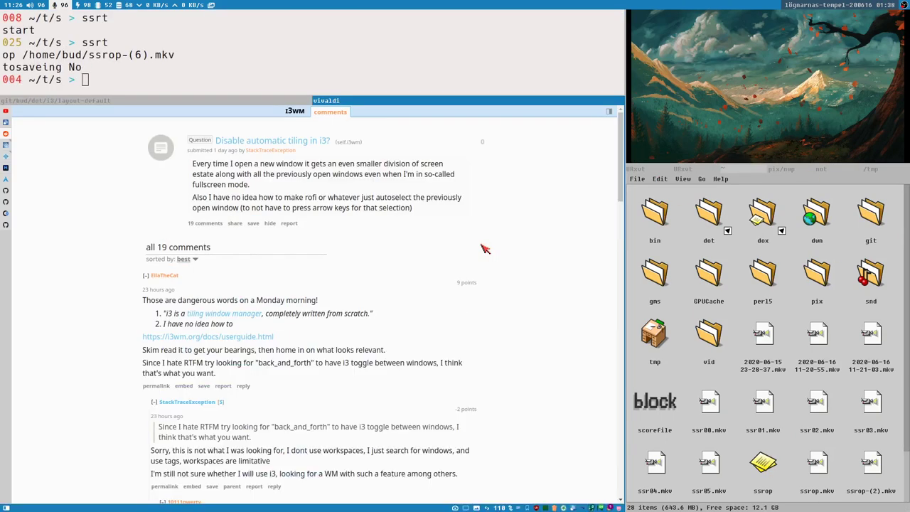
key(super+w)
key(super+e)
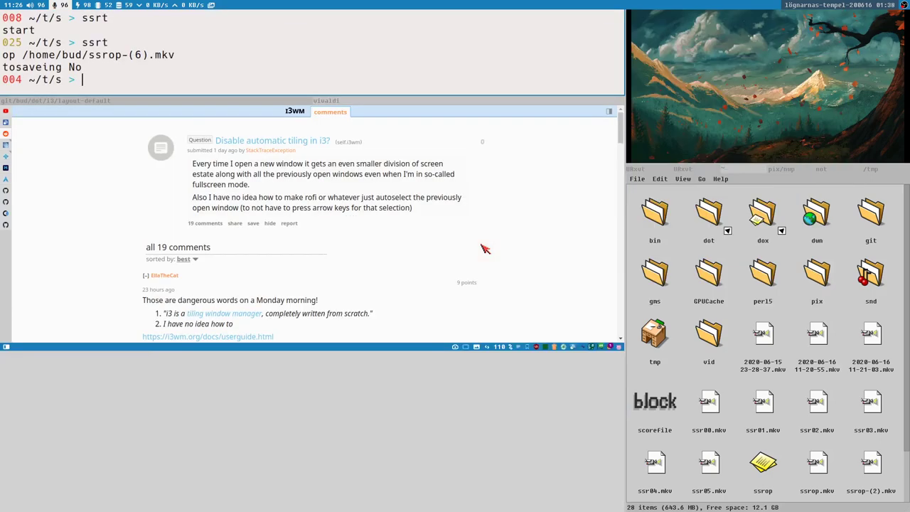
click(461, 223)
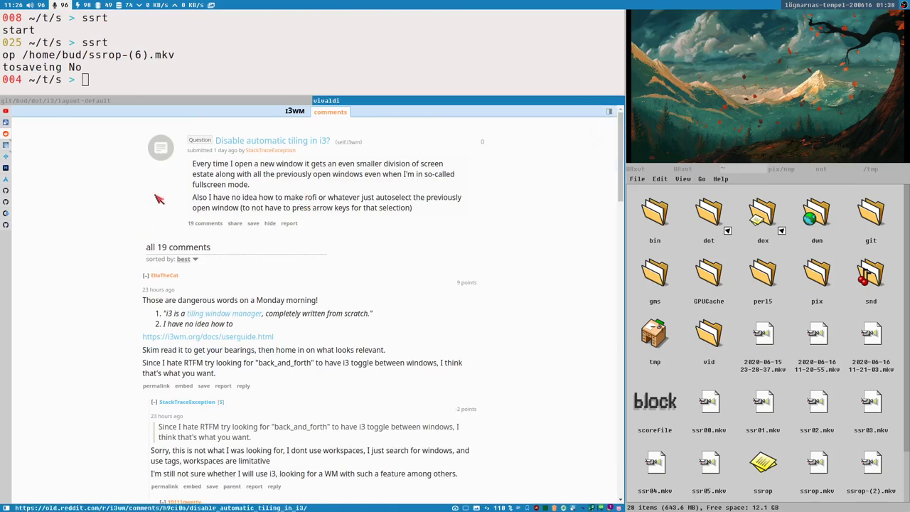
- Look at the OBS window on workspace 2, return to workspace 1, and highlight the first paragraph of the Reddit question
key(super+2)
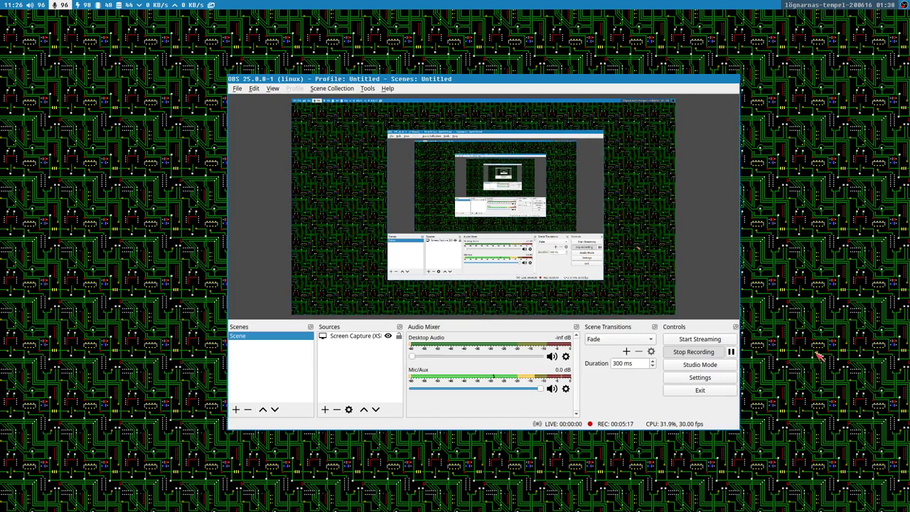
key(super+1)
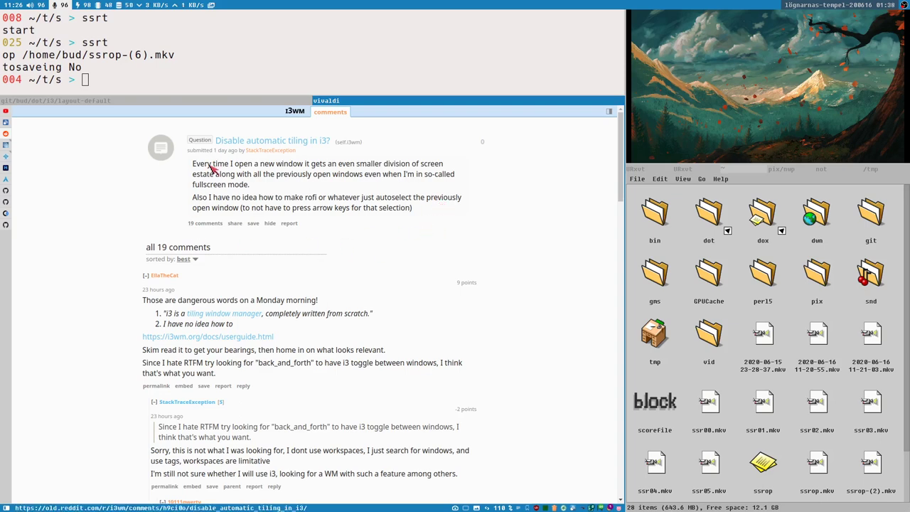
drag(196, 165, 430, 189)
click(411, 207)
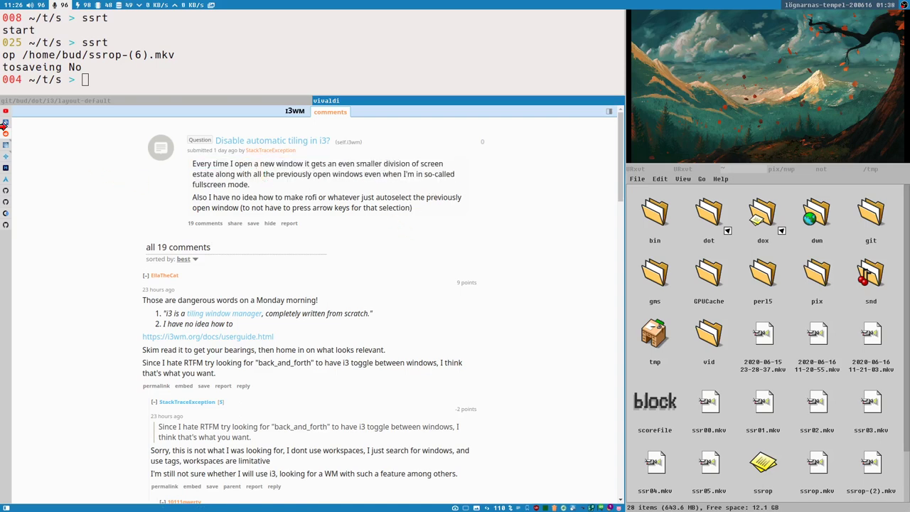
- Open the i3 User's Guide page and look over its table of contents
click(6, 148)
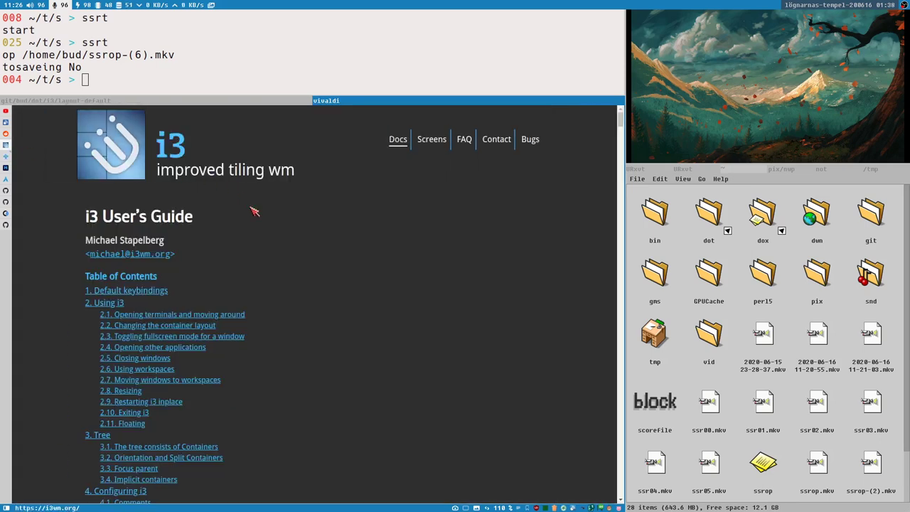
scroll(226, 287, down, 3)
scroll(226, 287, down, 2)
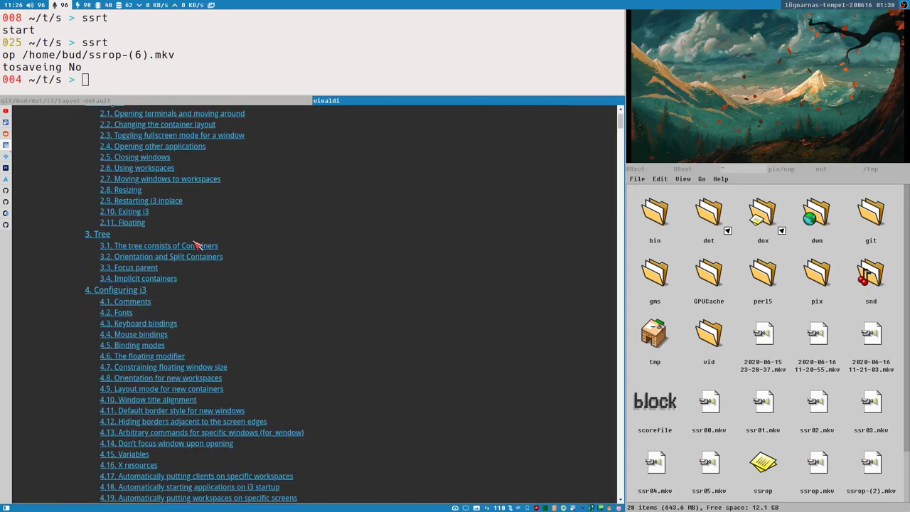
scroll(178, 232, down, 1)
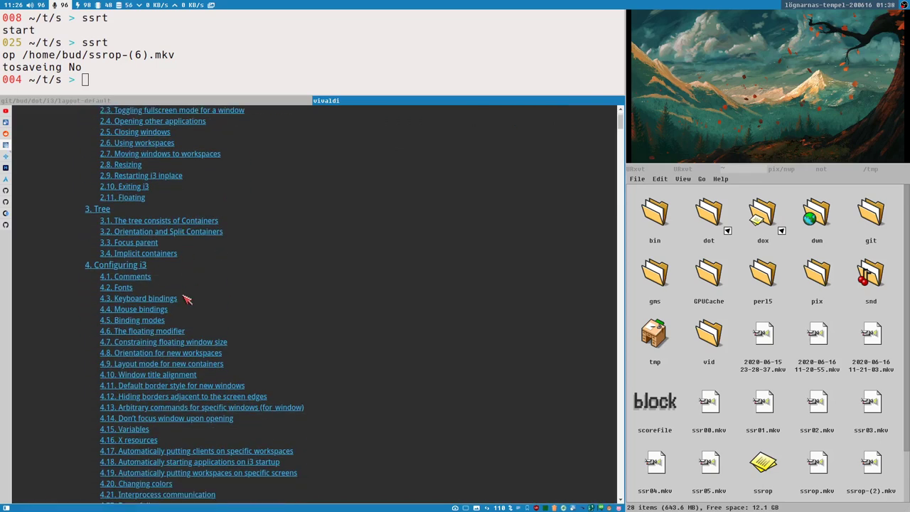
scroll(200, 321, down, 1)
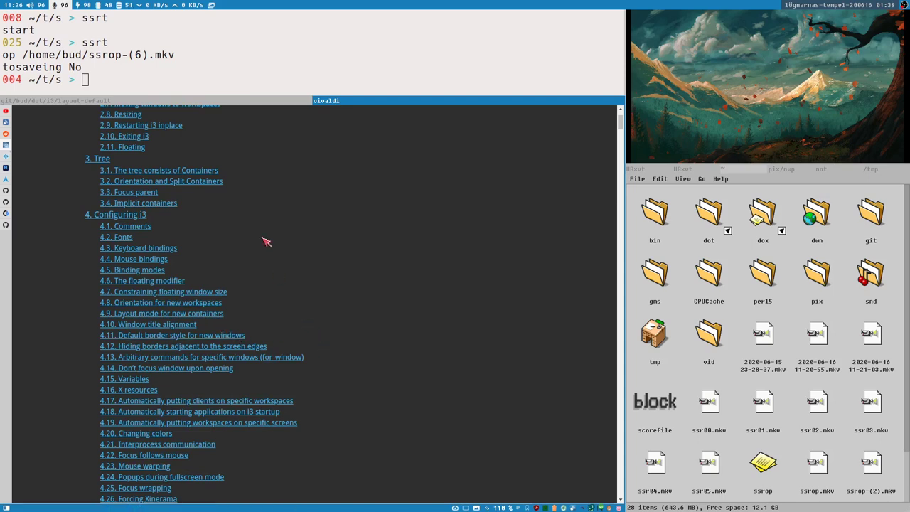
scroll(274, 214, up, 5)
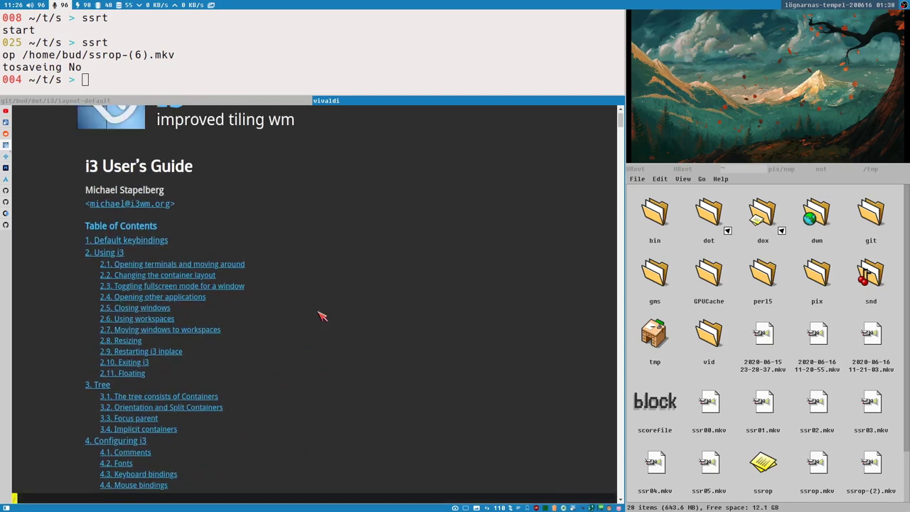
- Search the guide for "for_window" to open section 4.13, and highlight the directive in the XTerm floating example
text(for_window)
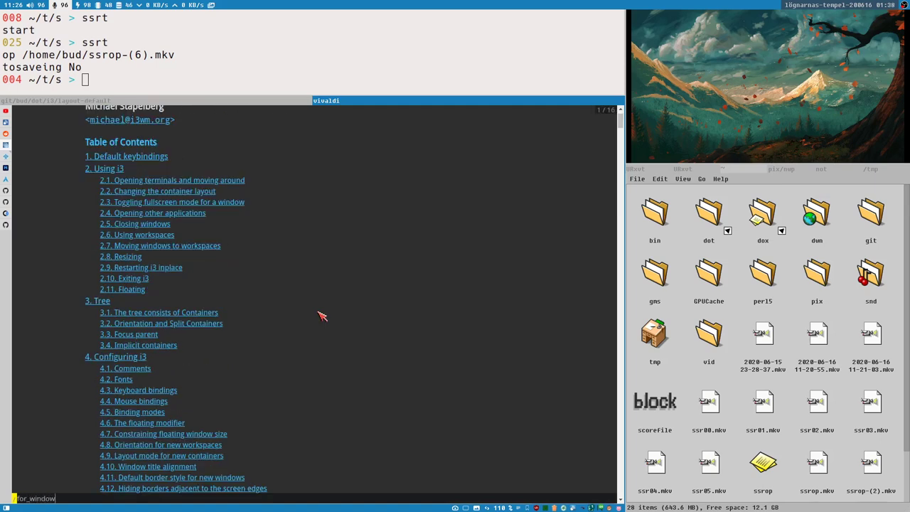
key(Return)
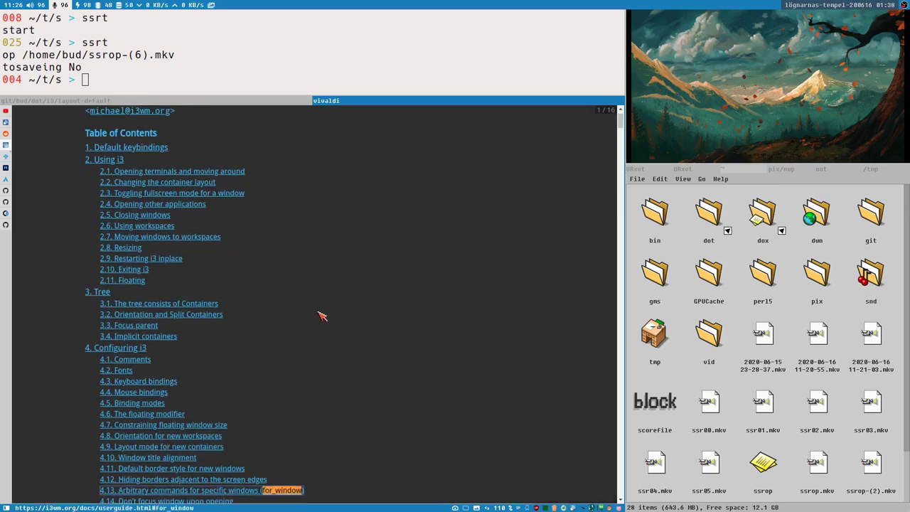
click(236, 490)
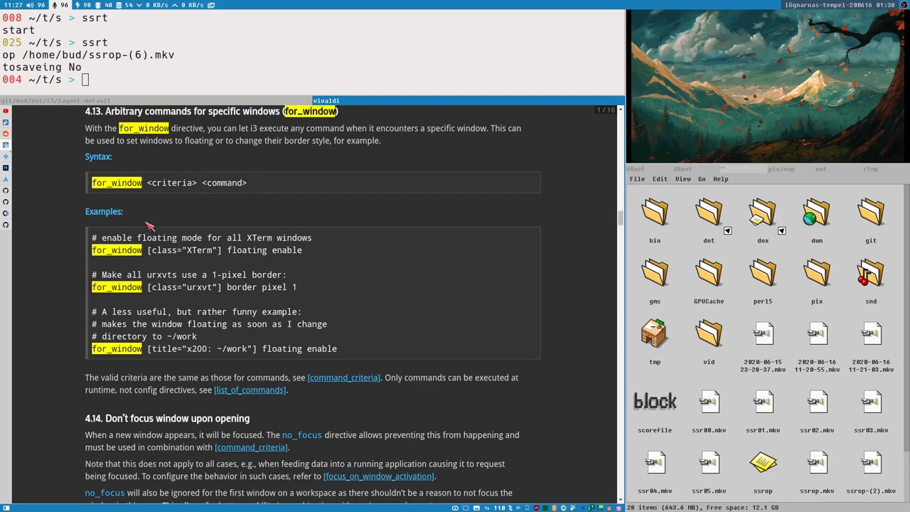
drag(94, 254, 152, 255)
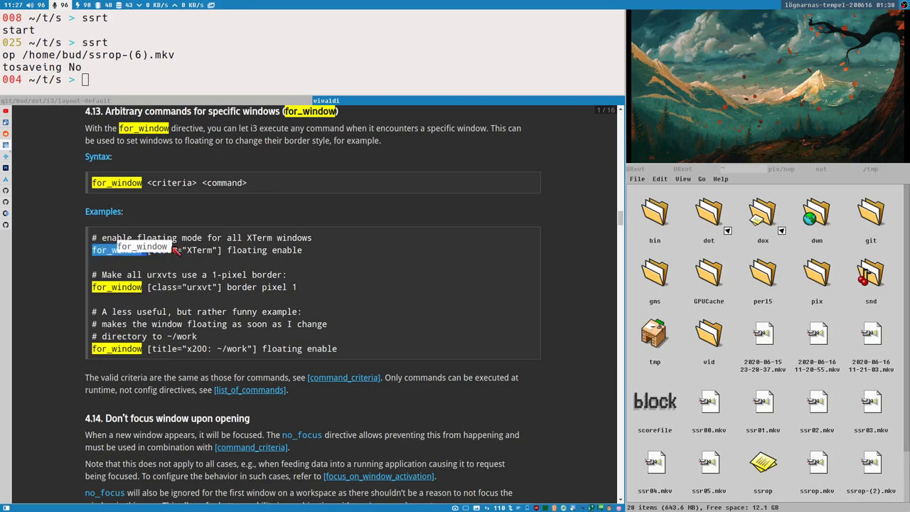
click(153, 256)
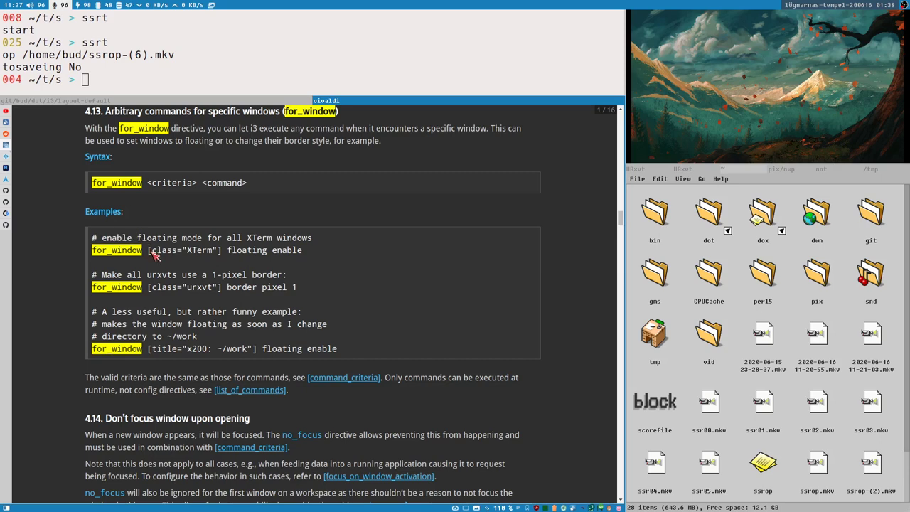
- Highlight the class="XTerm" criterion and its XTerm value in the first for_window example
drag(152, 254, 218, 254)
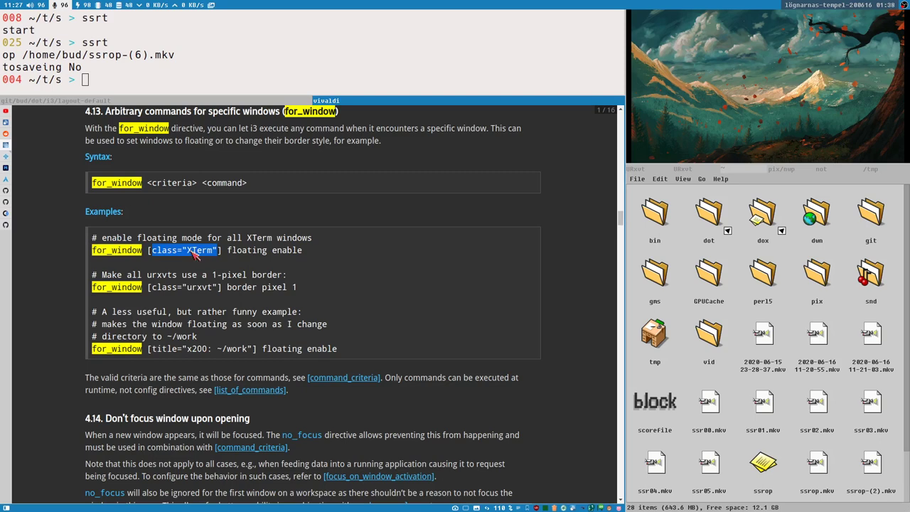
double_click(197, 257)
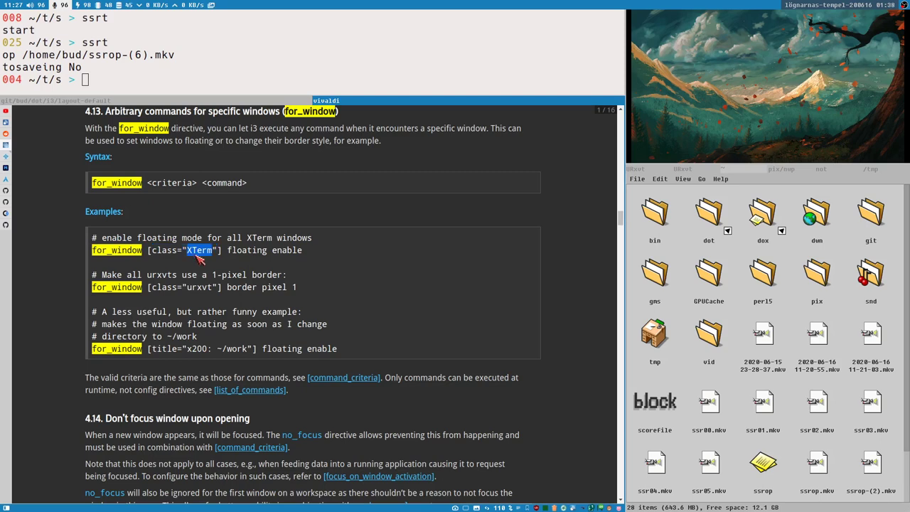
- Enlarge the terminal above the browser, run i3get in it, and highlight the ID it prints
click(307, 54)
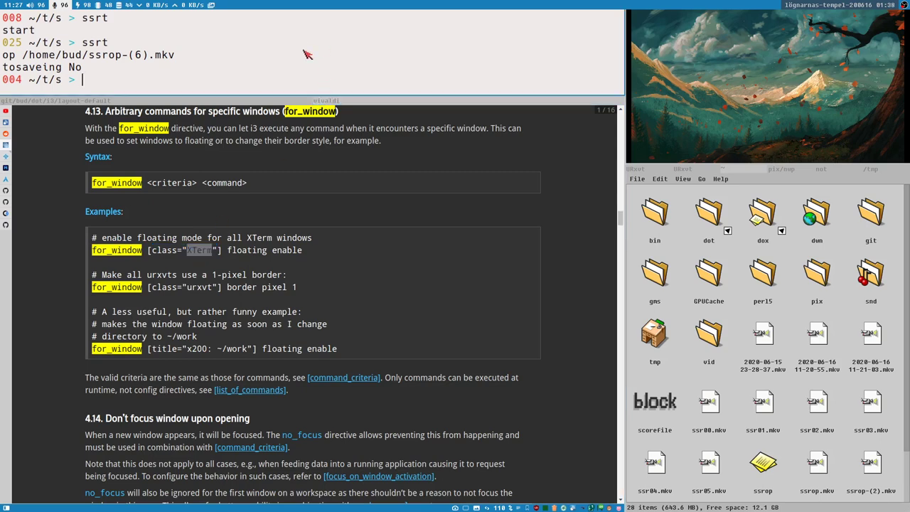
drag(297, 94, 293, 151)
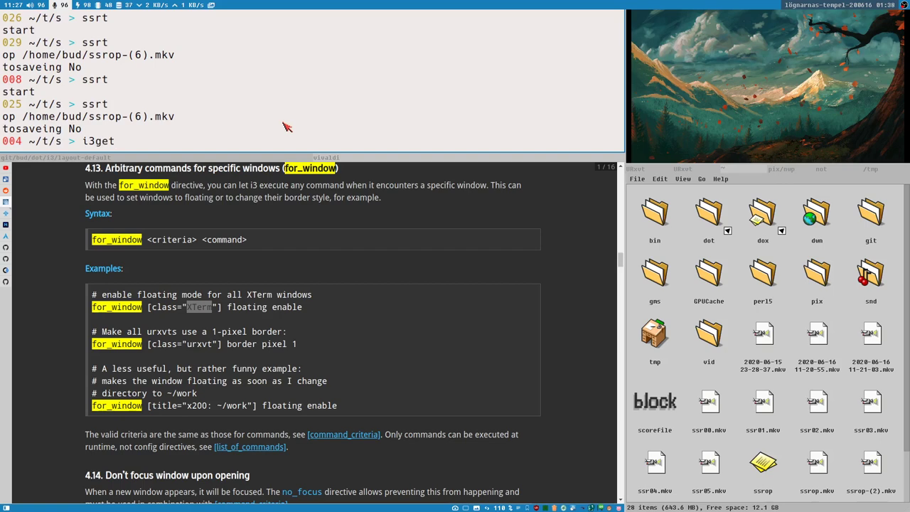
key(Return)
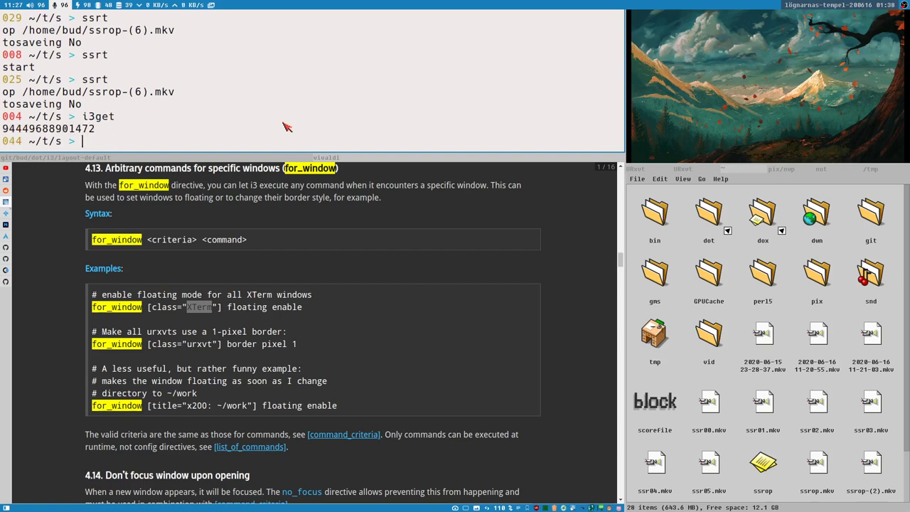
double_click(91, 130)
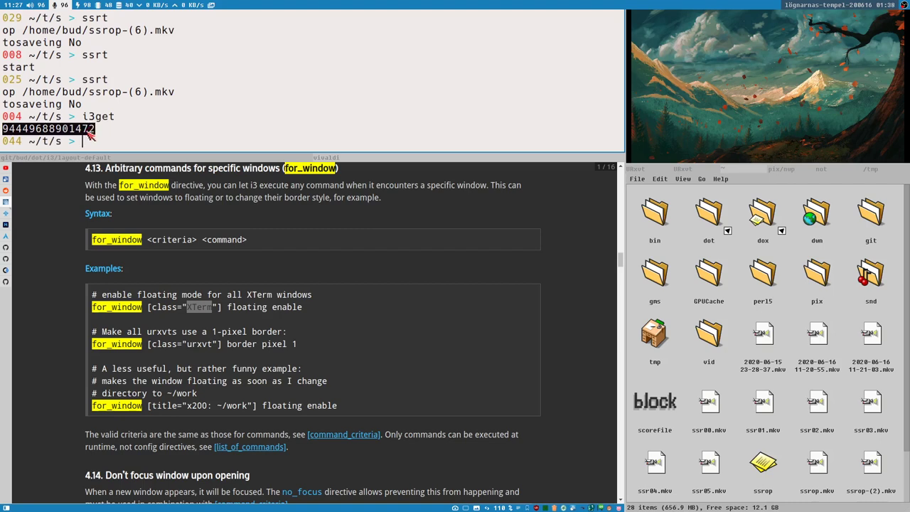
double_click(84, 129)
click(215, 99)
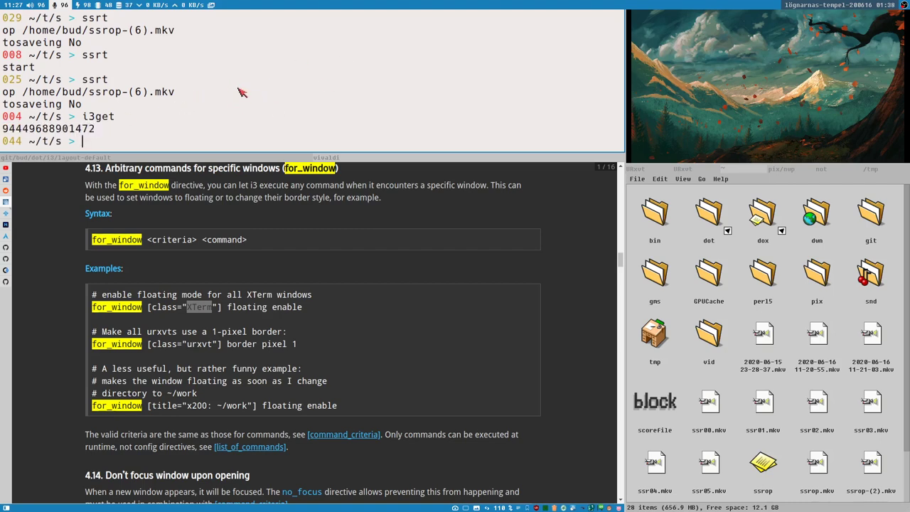
- Try i3get --class in the terminal, and run i3get --print c to get the window's class
text(i3get --clas)
key(Return)
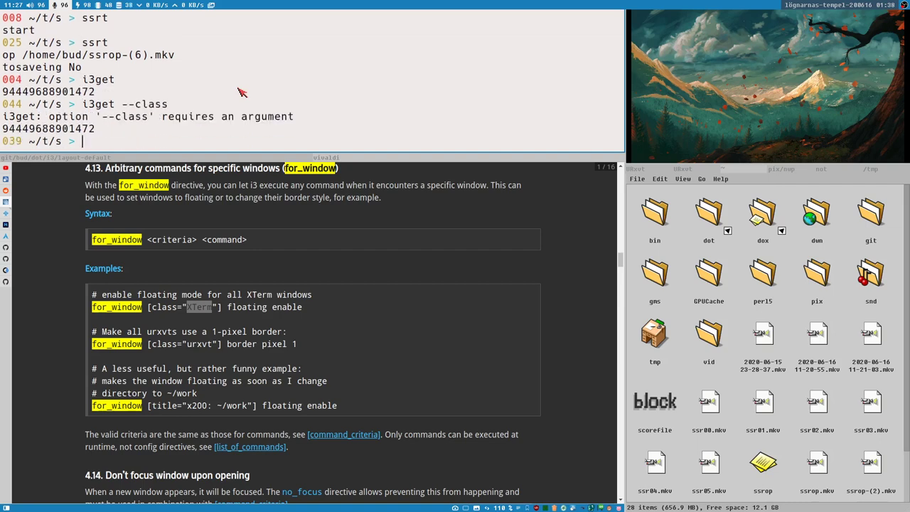
key(Up)
text(prin)
key(Return)
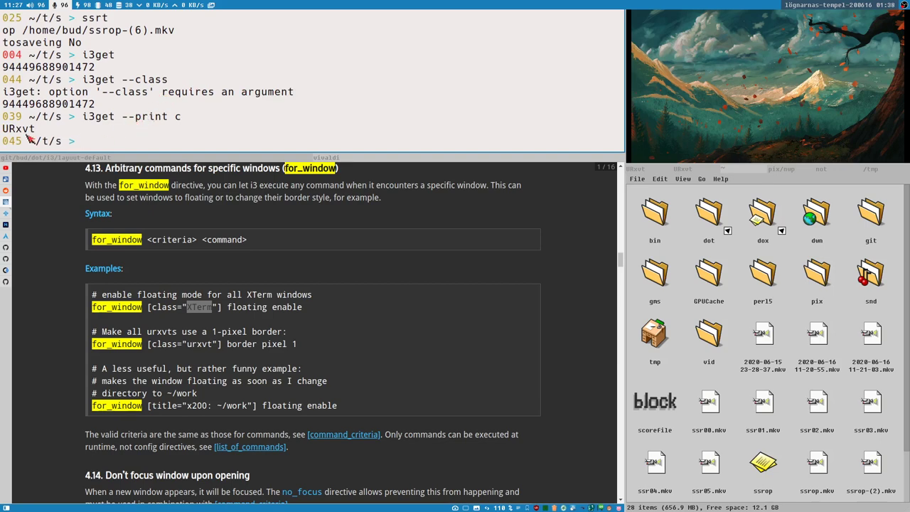
- Run i3get --print ci and i3get --print cit, highlighting the last output line of each
key(Up)
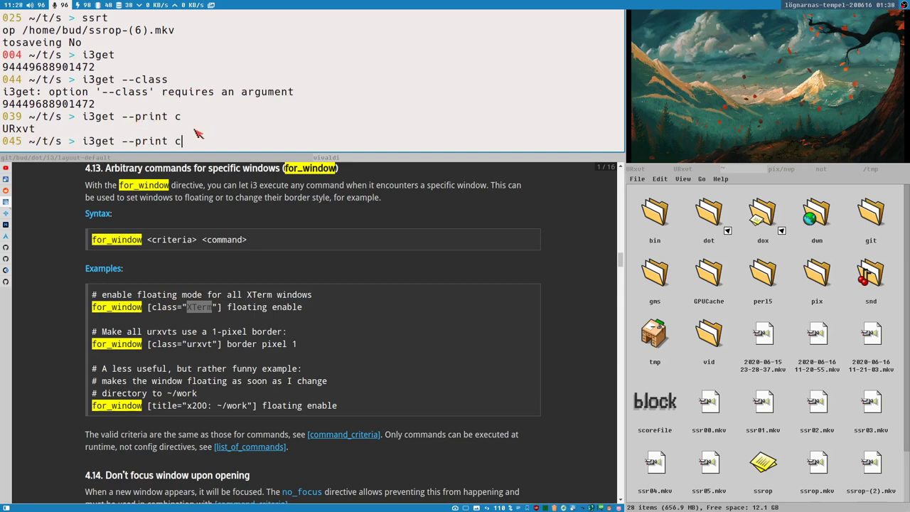
text(i)
key(Return)
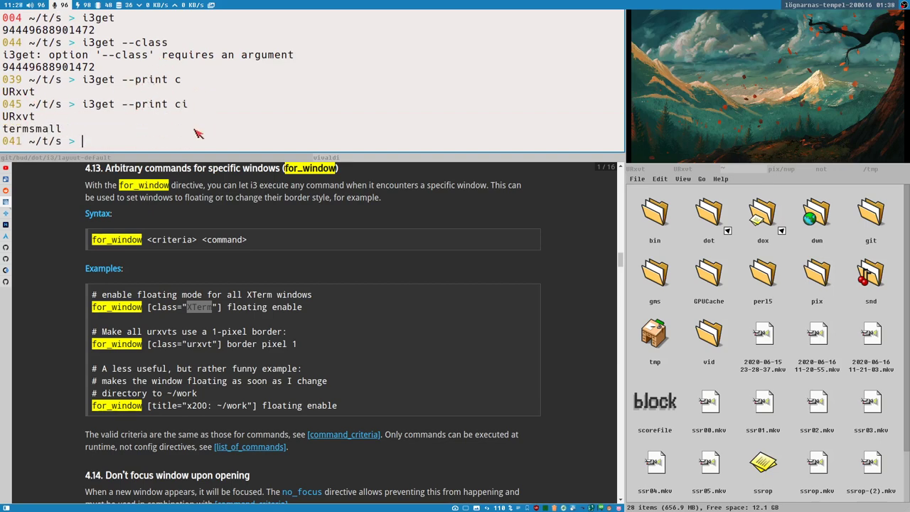
double_click(51, 130)
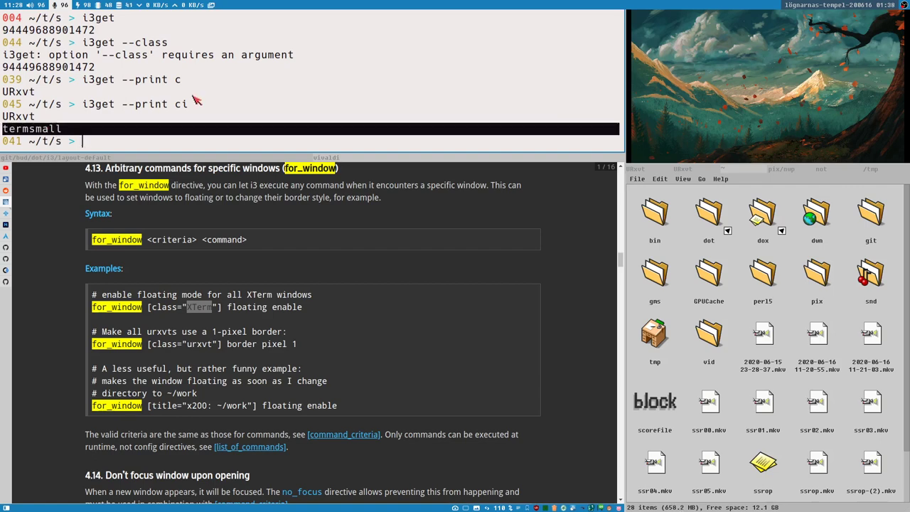
key(Up)
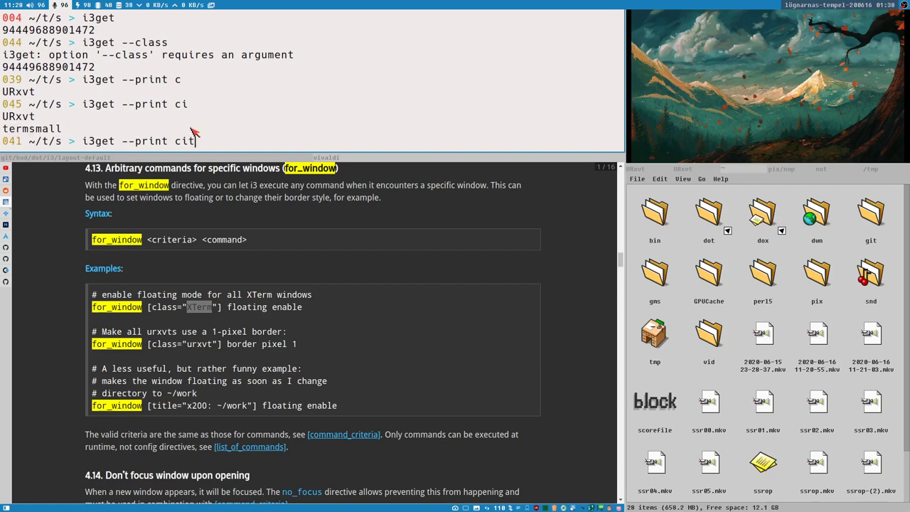
key(Return)
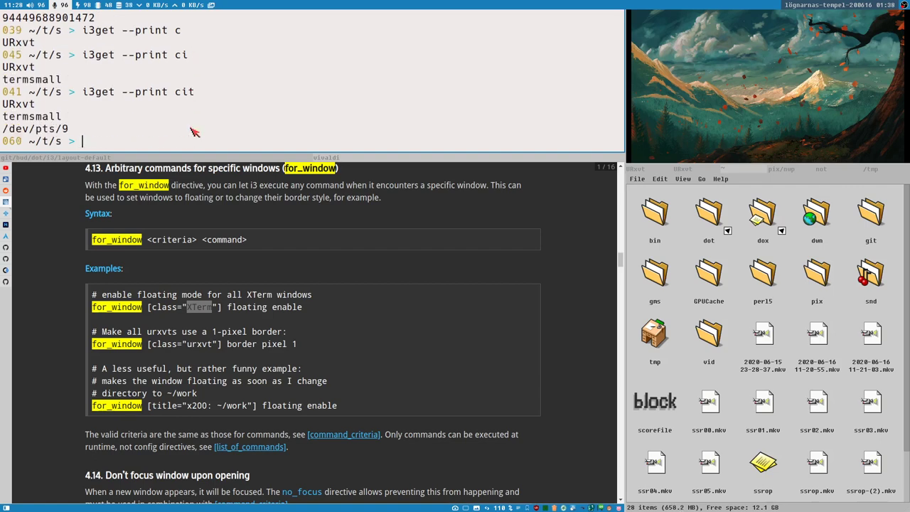
double_click(48, 128)
click(211, 133)
- Recall i3get --print cit, insert a space before --print, and highlight the window ID in the earlier output
key(Up)
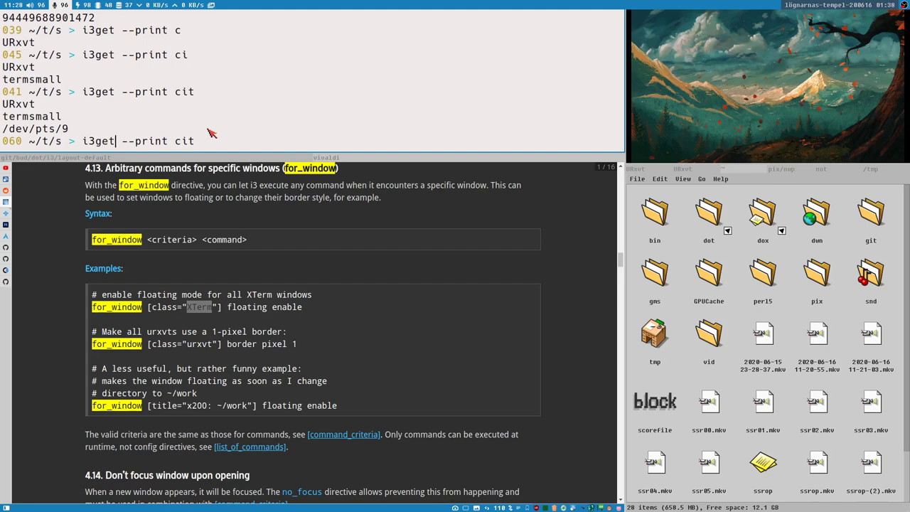
key(Left)
key(Left)
key(Left)
key(Left)
key(Left)
key(Left)
key(Left)
key(Left)
key(Left)
key(Left)
key(Left)
key(Left)
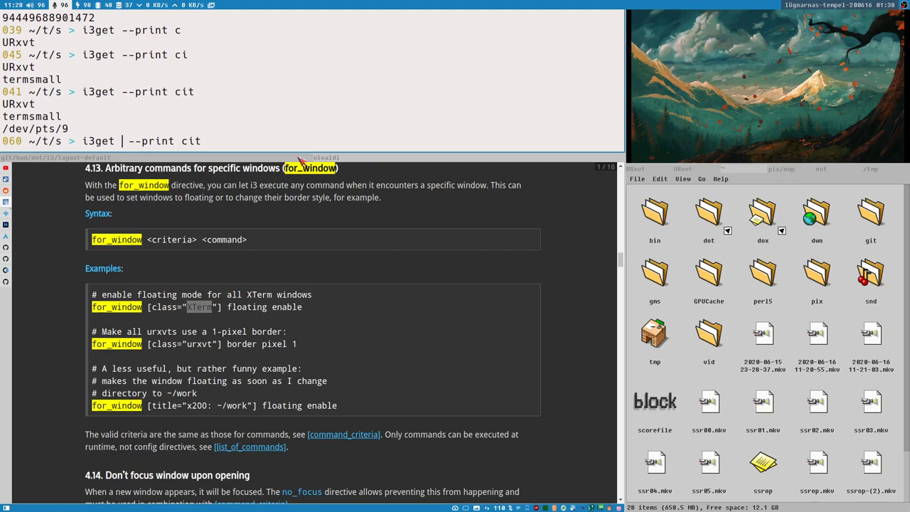
double_click(43, 19)
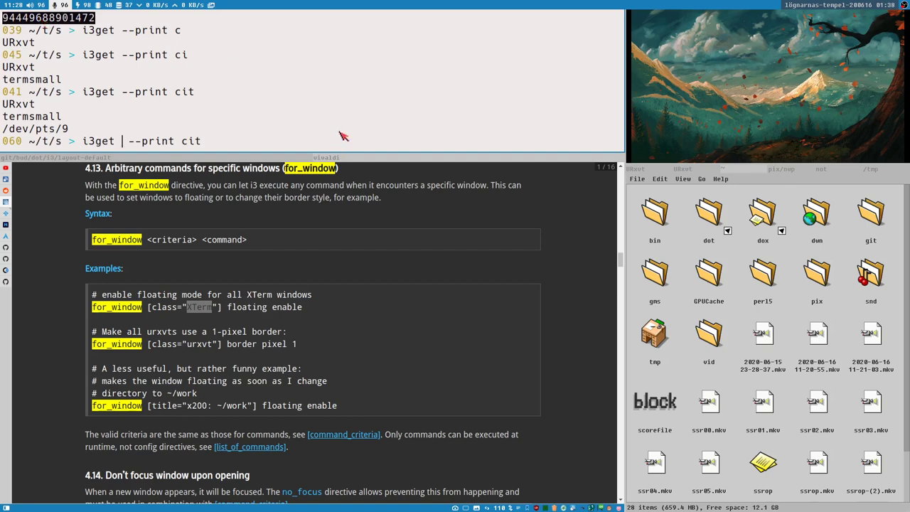
- Highlight the for_window directive, the floating enable command and the class="XTerm" criterion in the guide's XTerm example
click(421, 299)
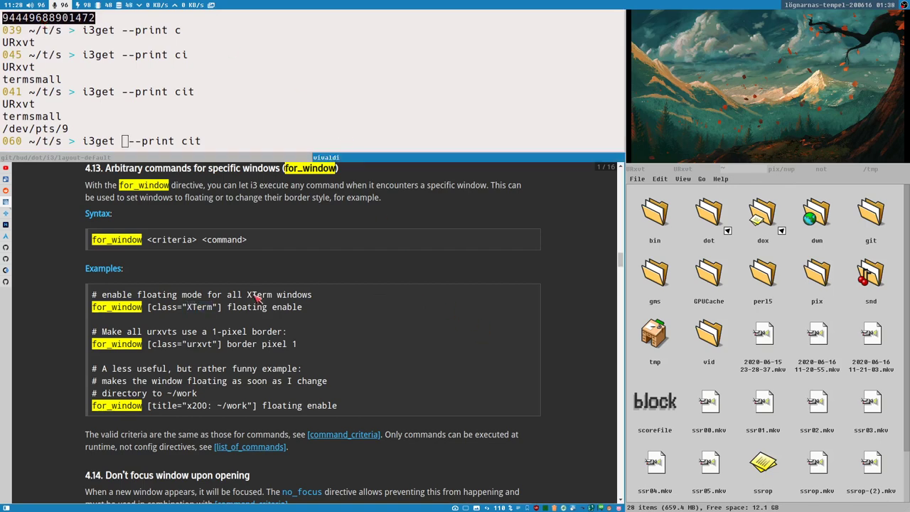
double_click(103, 314)
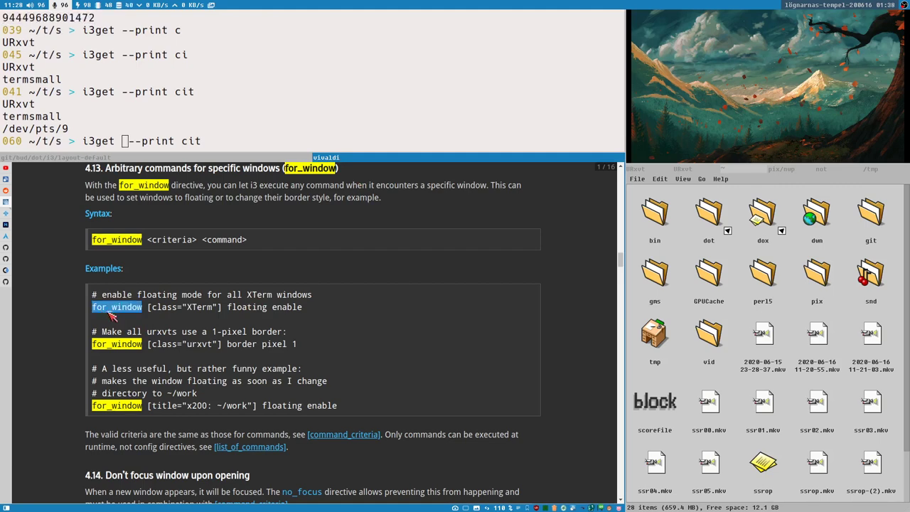
drag(149, 312, 340, 316)
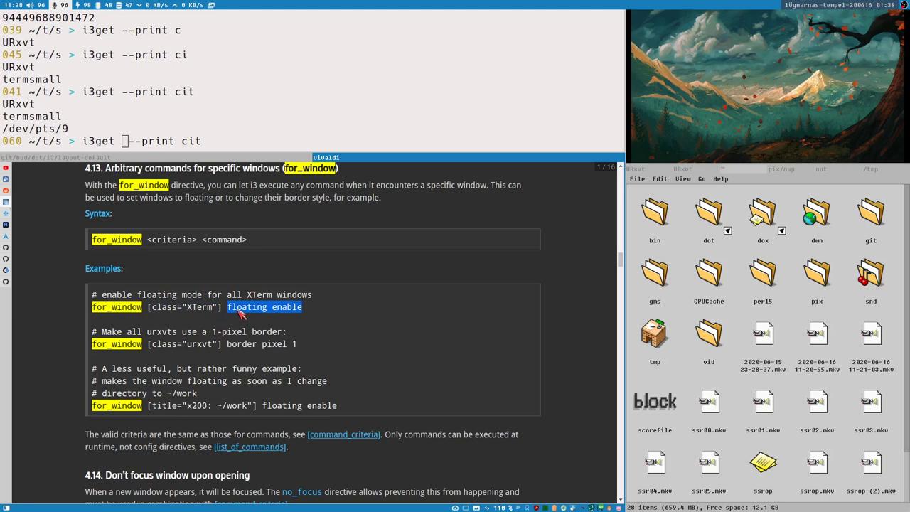
click(159, 317)
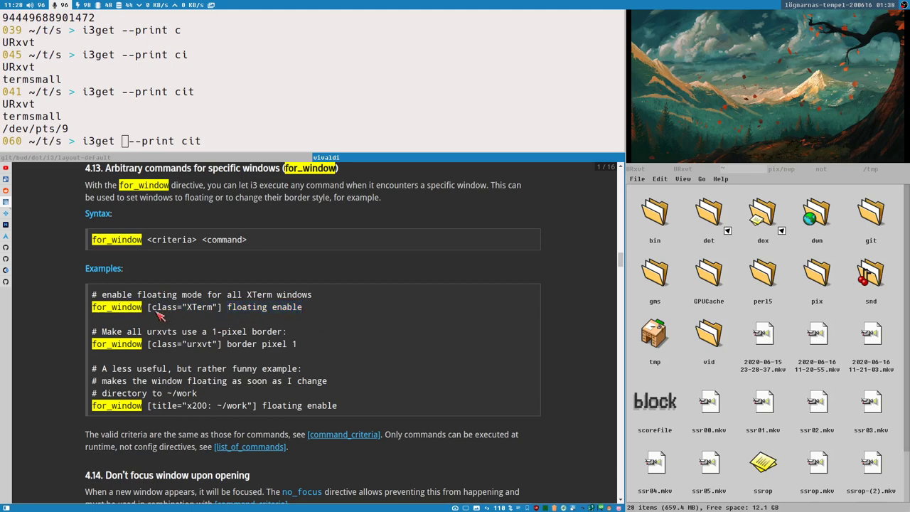
drag(158, 313, 220, 318)
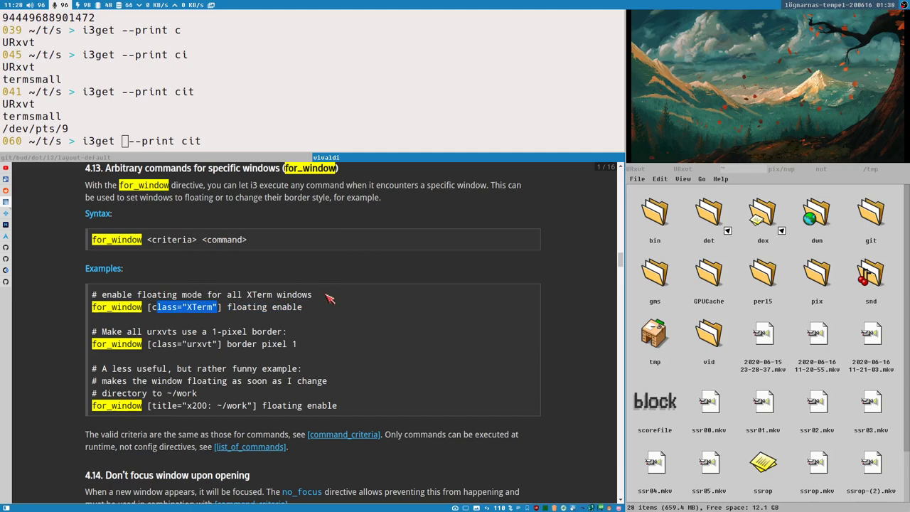
click(190, 307)
drag(152, 309, 220, 309)
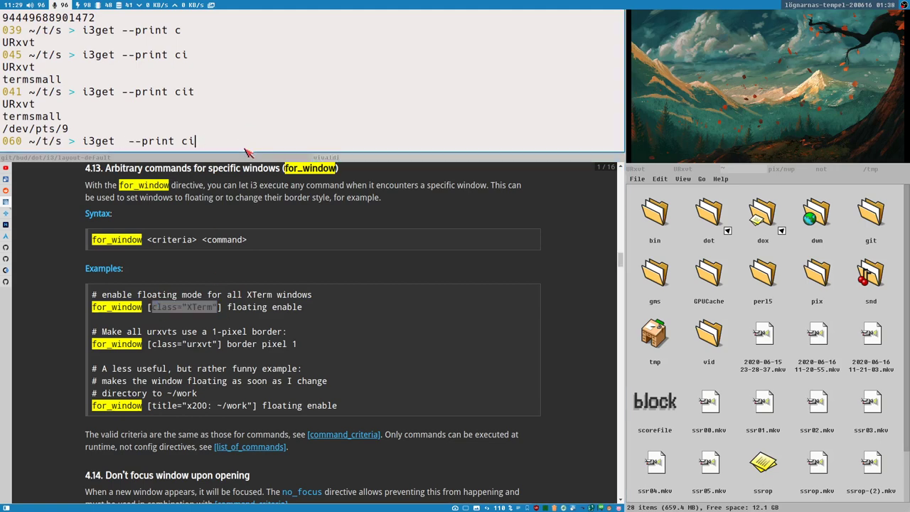
- Replace the pending terminal command with the comment # for_window [class=".*"] floating enable and submit it
key(BackSpace)
key(BackSpace)
key(BackSpace)
key(BackSpace)
key(BackSpace)
key(BackSpace)
key(BackSpace)
key(BackSpace)
key(BackSpace)
key(BackSpace)
key(BackSpace)
key(BackSpace)
key(BackSpace)
key(BackSpace)
key(BackSpace)
key(BackSpace)
key(BackSpace)
text(for_window [class=".*"] fl)
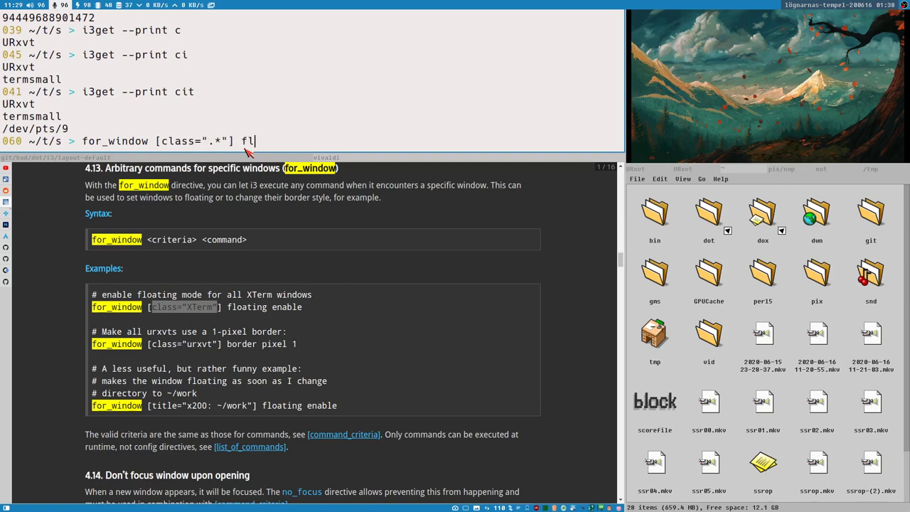
text(oating )
text(enab)
text(#)
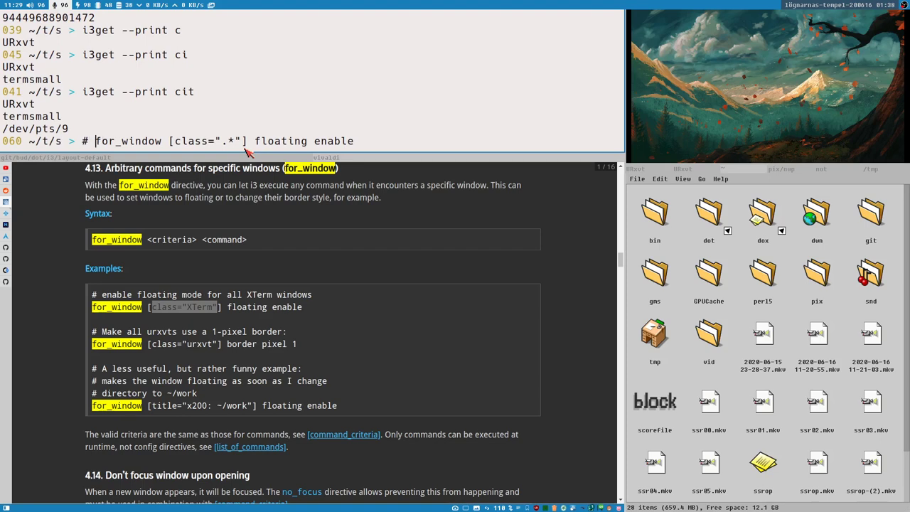
key(Return)
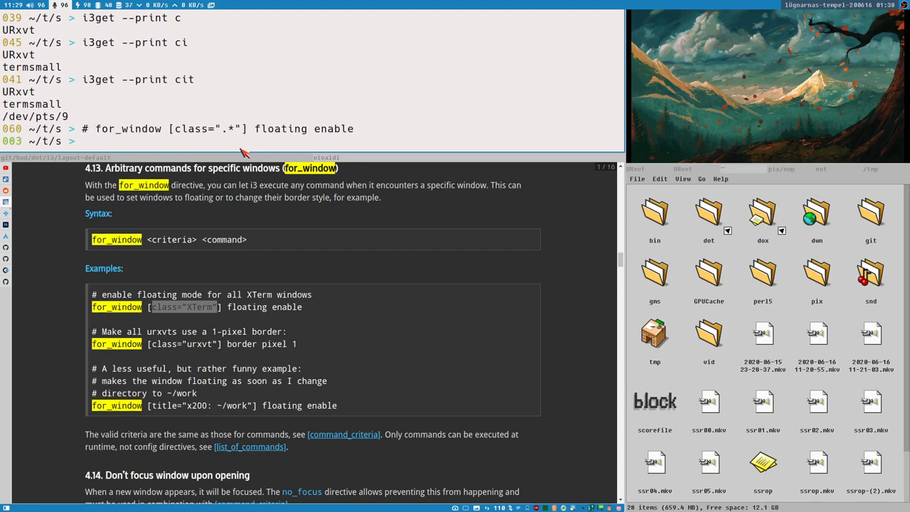
- Highlight the catch-all floating rule in the terminal and clear the selection
drag(97, 129, 362, 131)
click(366, 147)
drag(93, 133, 615, 130)
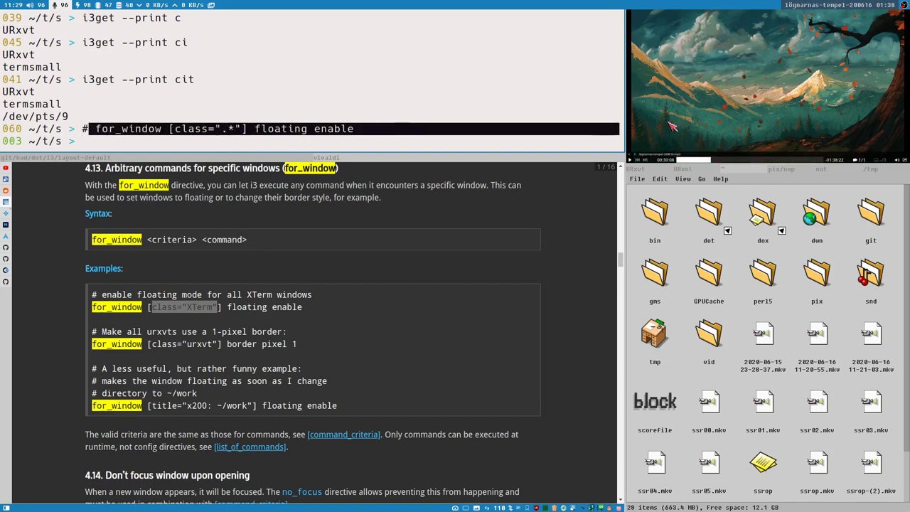
click(358, 143)
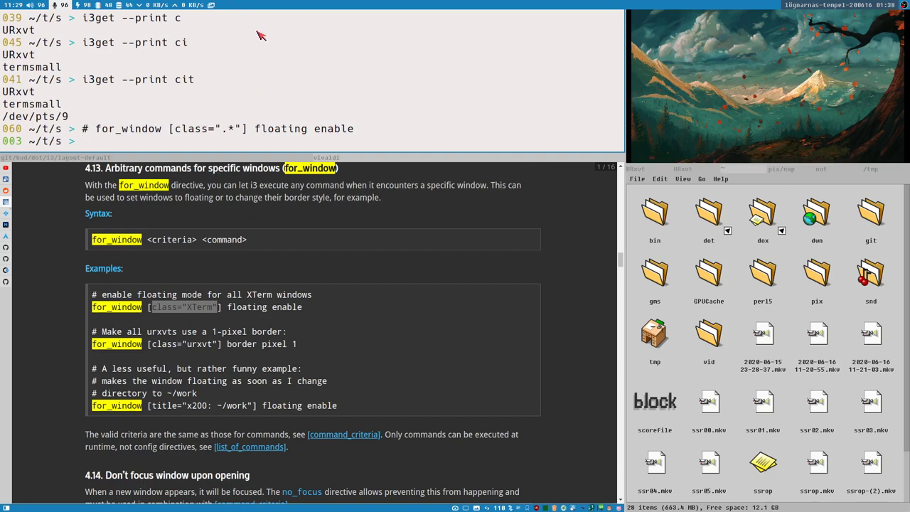
- Write for_window [class=XTerm] floating disable at the terminal prompt and highlight its class=XTerm criterion
text(for_window [class=X)
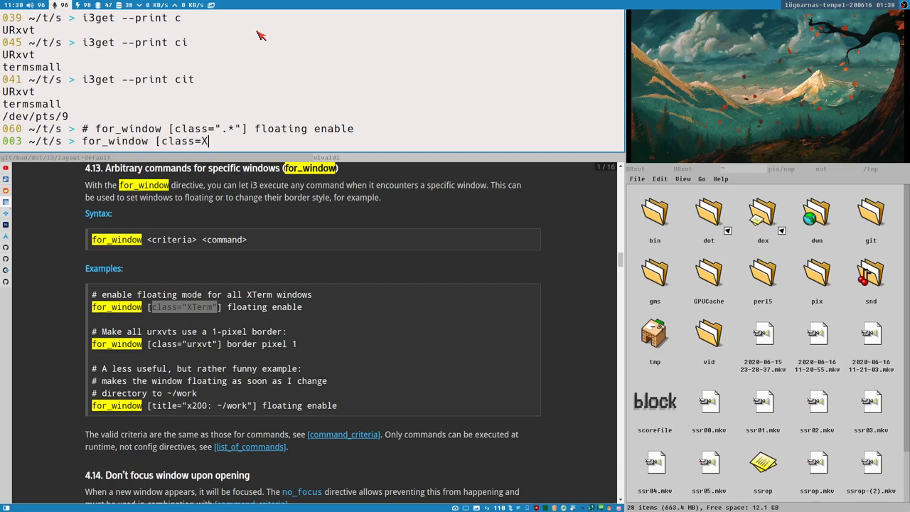
text(Term] floating )
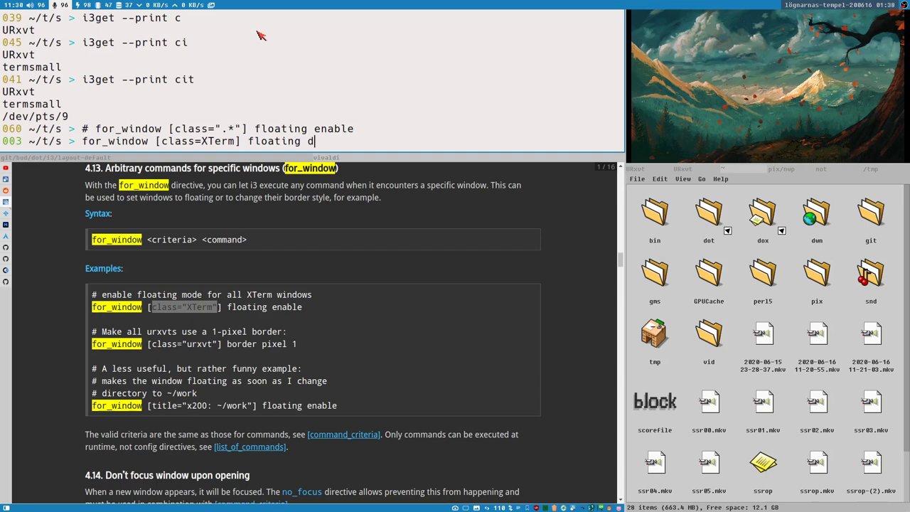
text(disable)
double_click(206, 142)
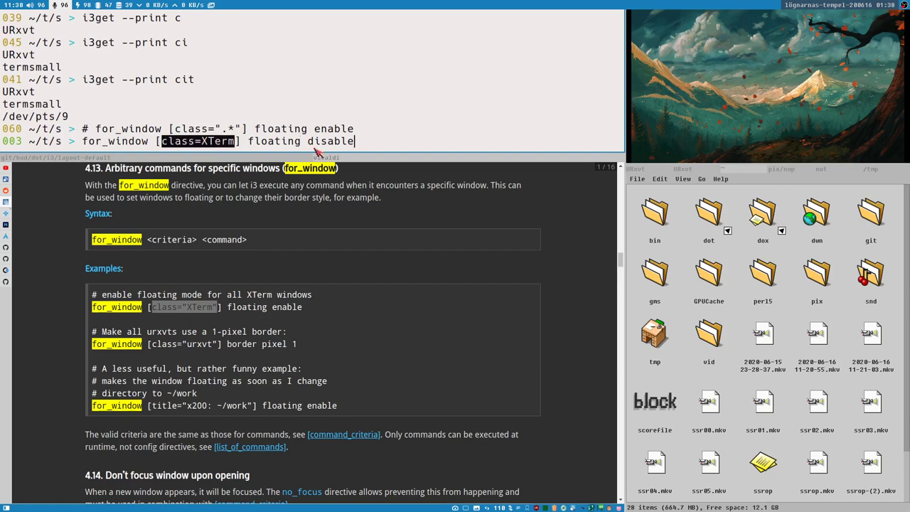
click(271, 136)
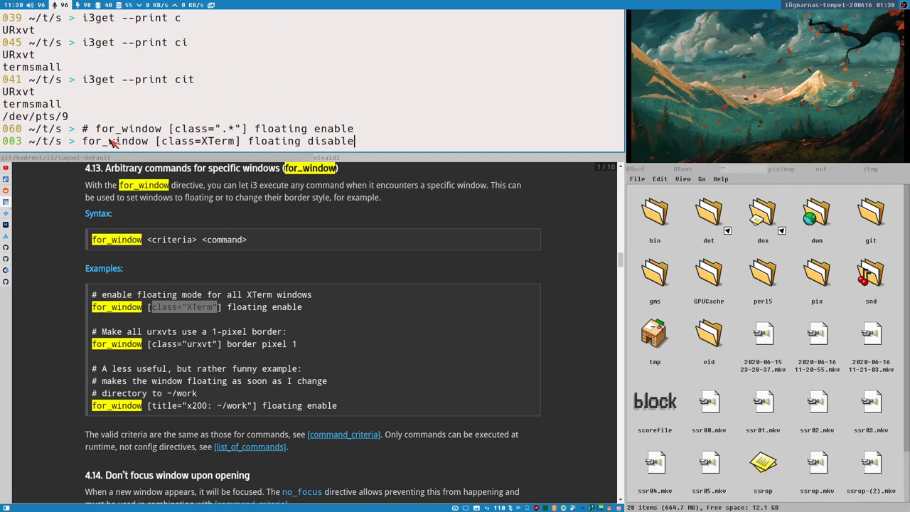
- Highlight the for_window [class=".*"] floating enable rule once more and return focus to the i3 guide
drag(96, 128, 375, 132)
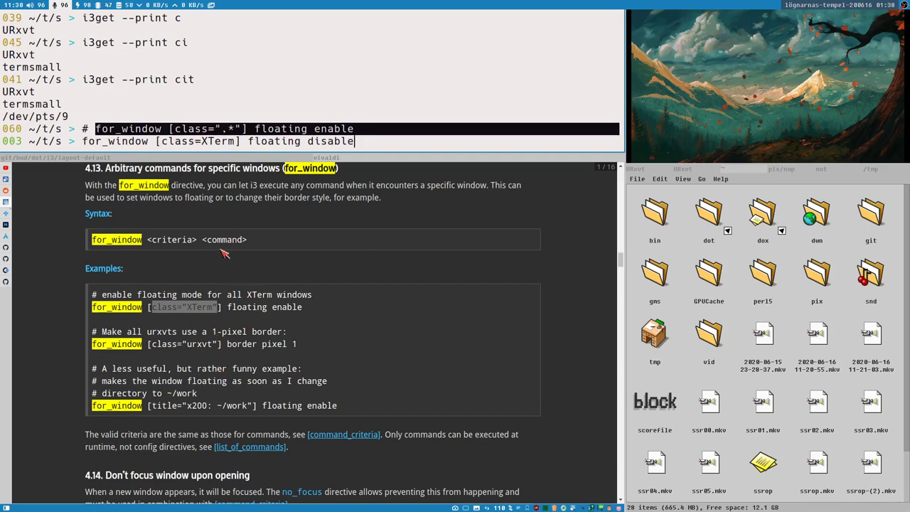
click(226, 147)
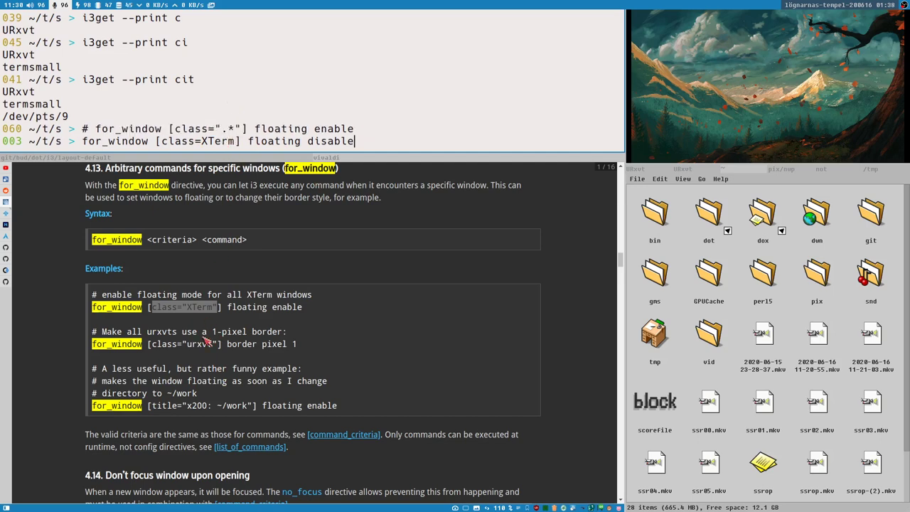
click(157, 337)
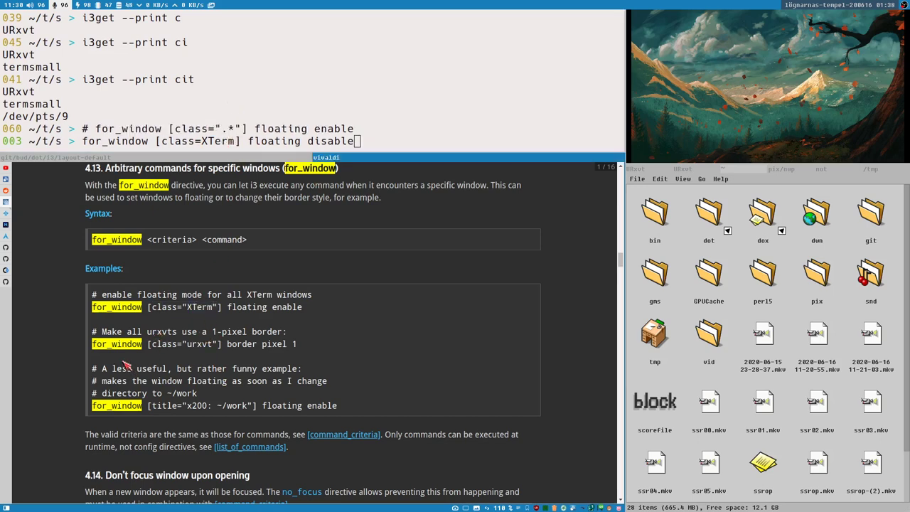
- Highlight for_window in the guide's urxvt example and the for_window [class=".*"] floating enable rule in the terminal
double_click(128, 347)
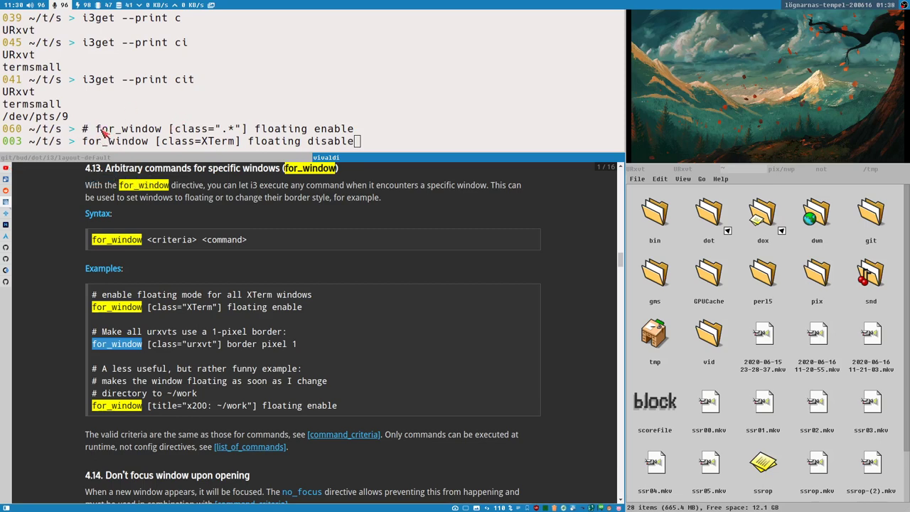
drag(96, 130, 366, 134)
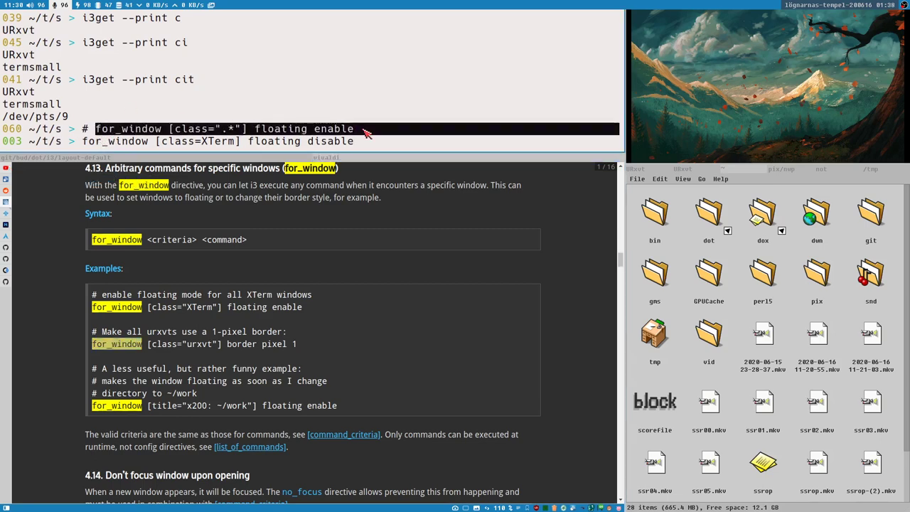
click(235, 130)
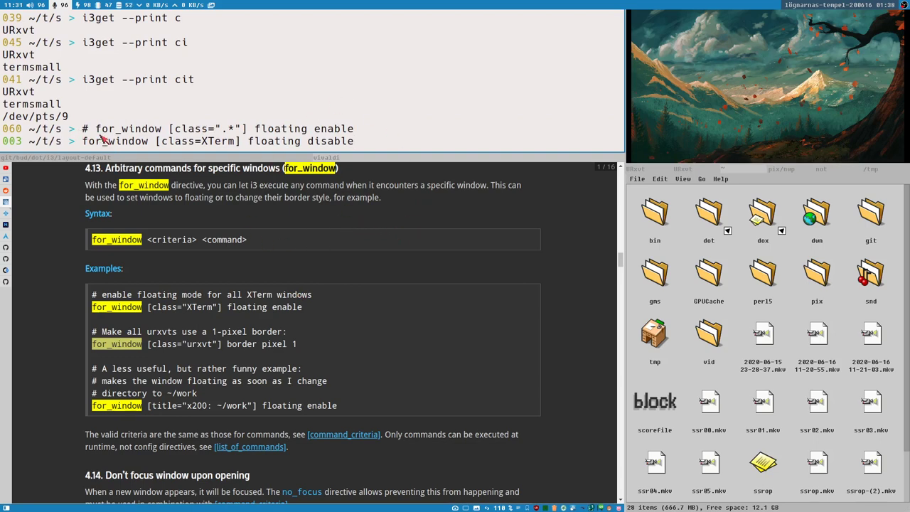
drag(96, 130, 355, 132)
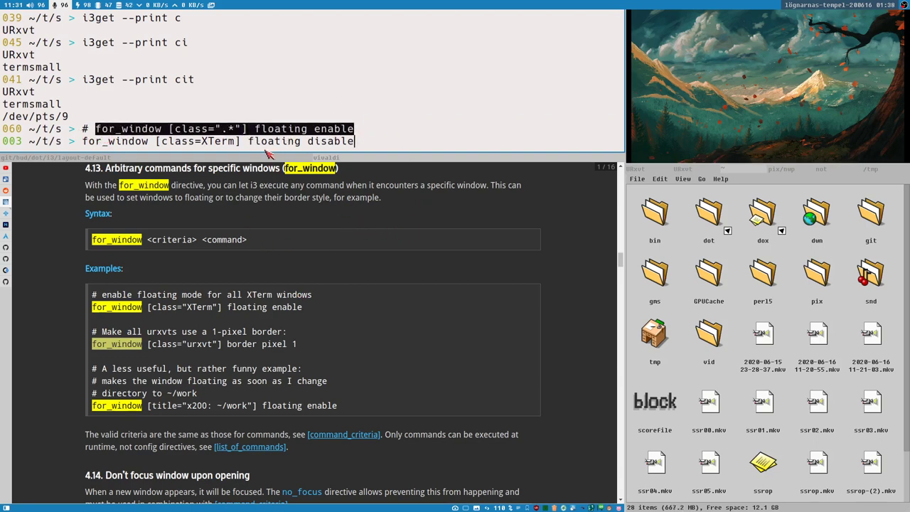
- Highlight the class= criterion and the for_window keyword of the catch-all rule, and return focus to the i3 guide
double_click(194, 131)
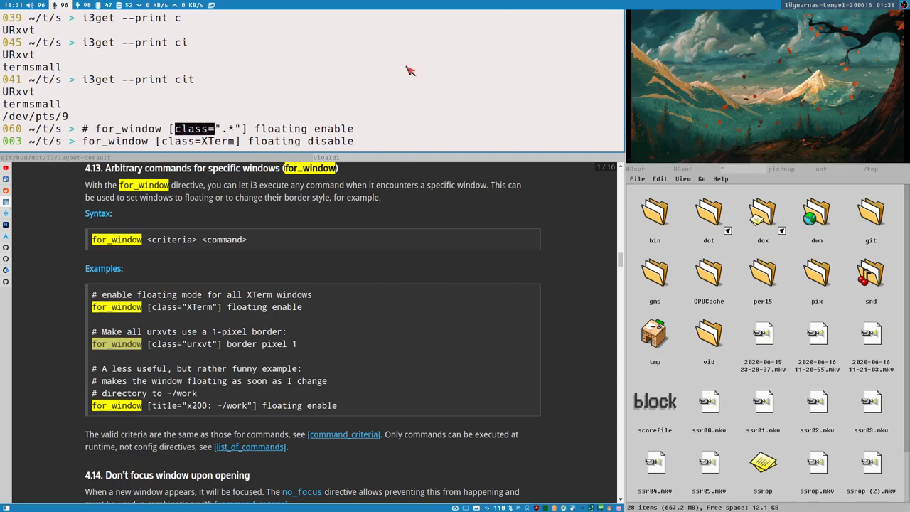
double_click(128, 130)
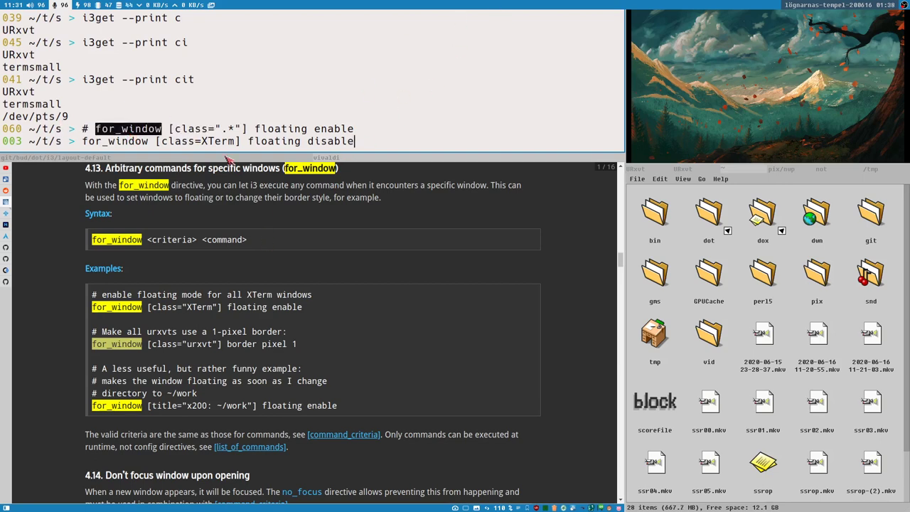
click(379, 266)
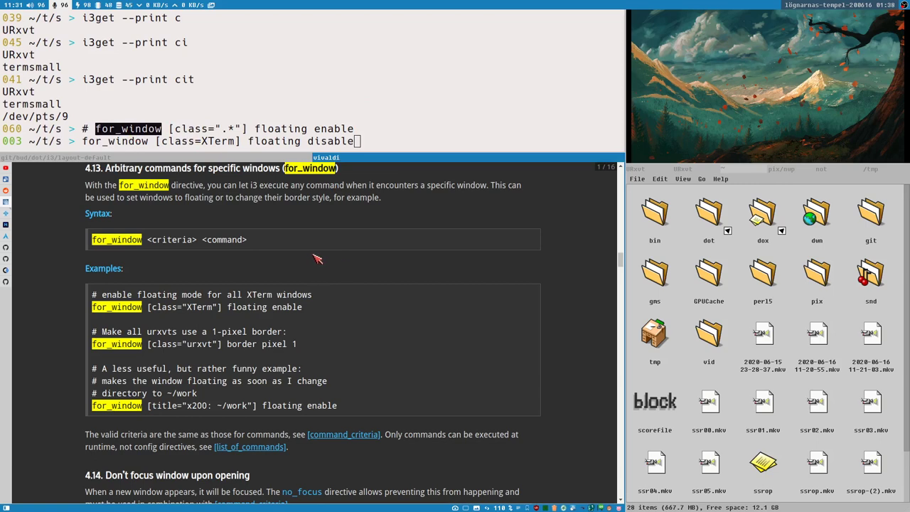
click(184, 134)
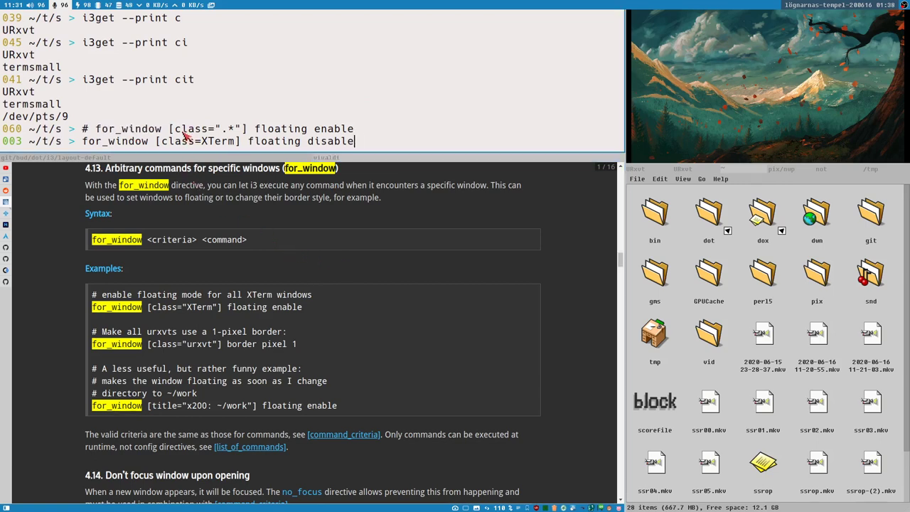
double_click(185, 132)
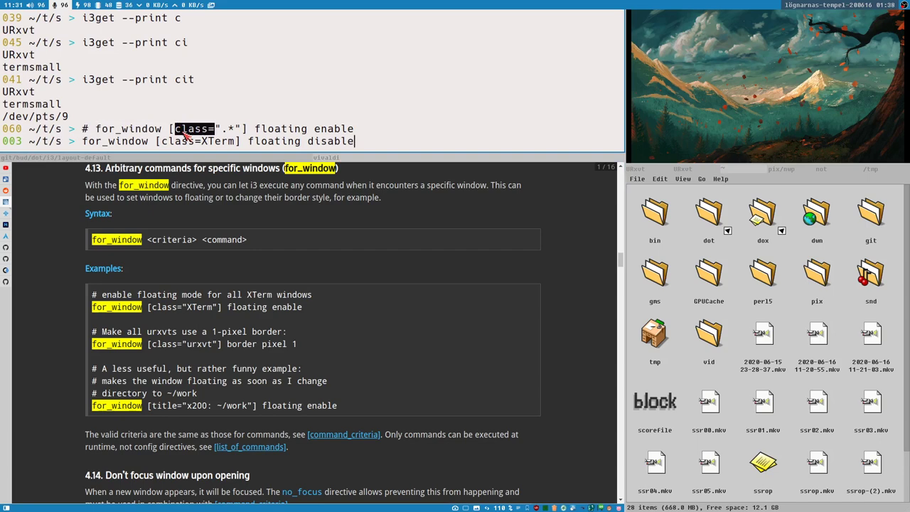
click(377, 233)
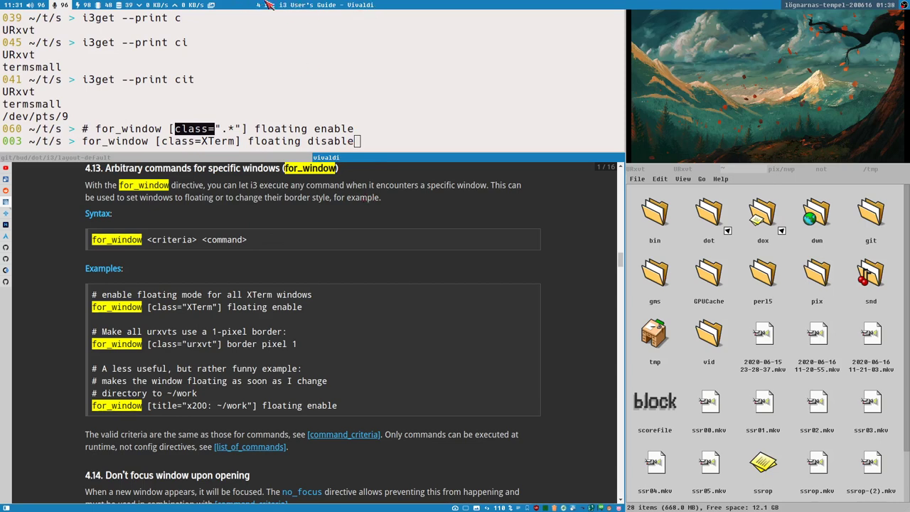
- Revisit the Reddit question about disabling automatic tiling and go back to the for_window section of the i3 guide
click(6, 190)
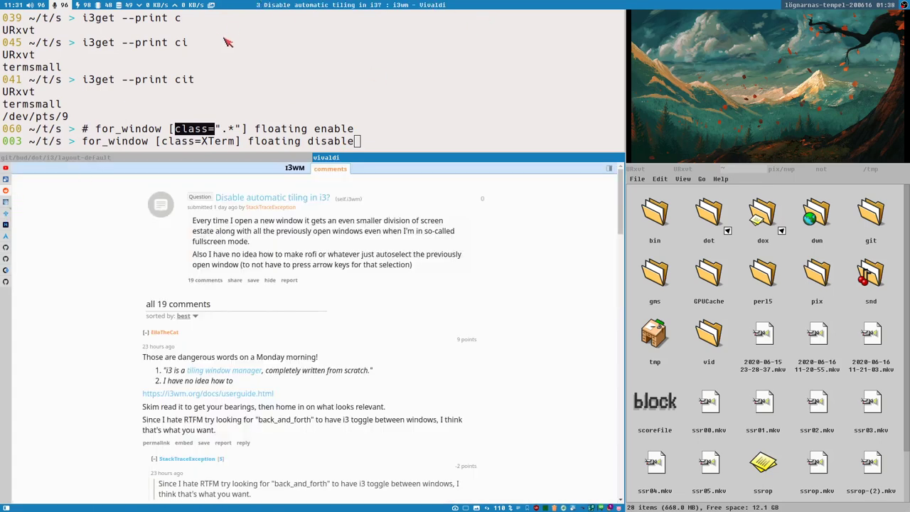
click(4, 207)
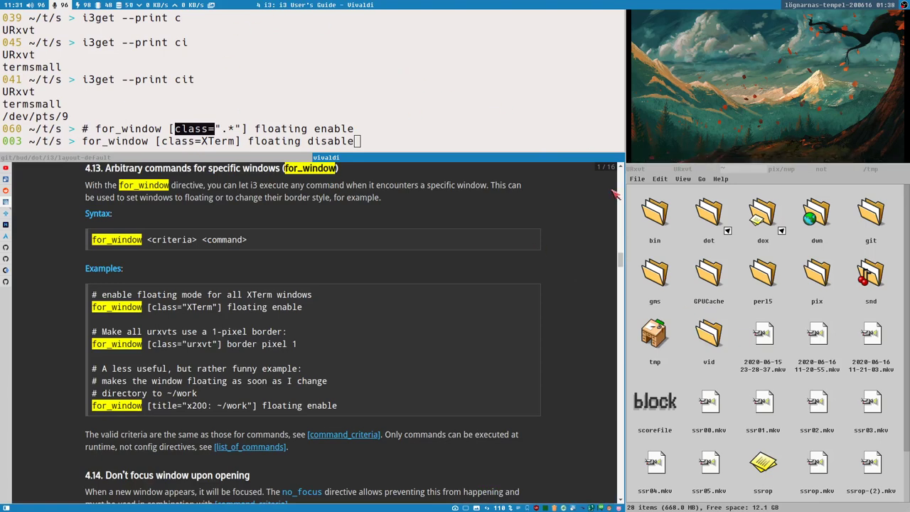
click(697, 278)
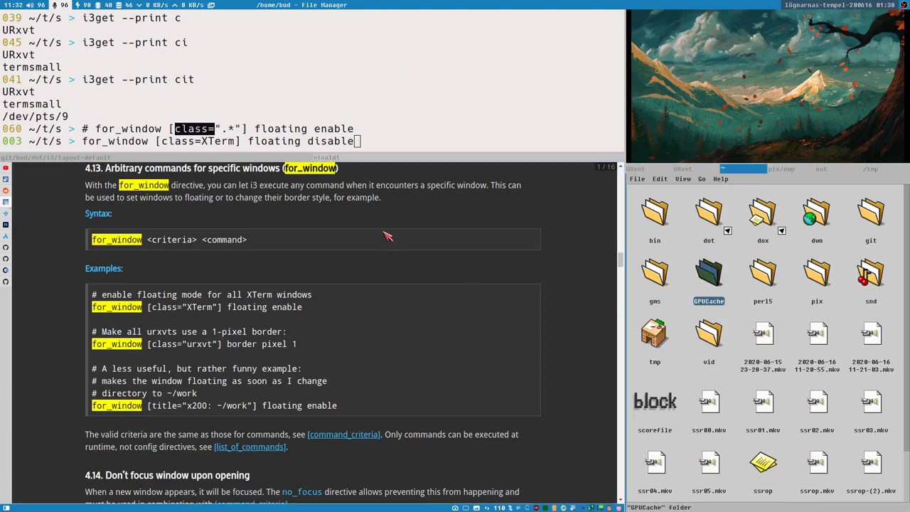
click(306, 197)
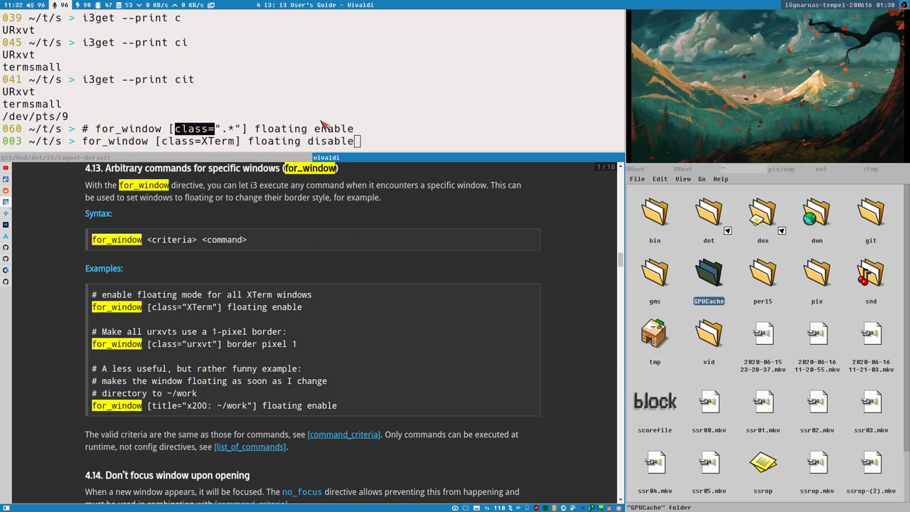
- Highlight the floating enable command in the terminal's catch-all rule, followed by the entire commented rule
drag(256, 129, 377, 133)
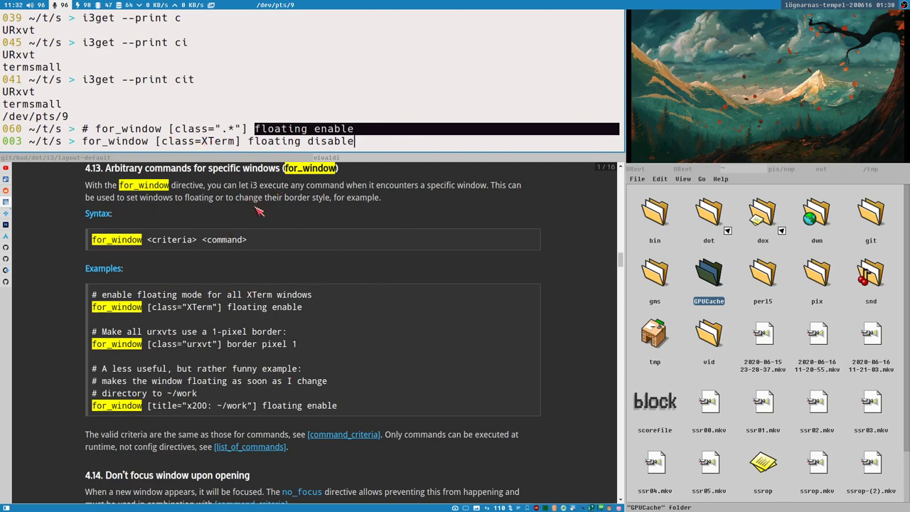
click(307, 145)
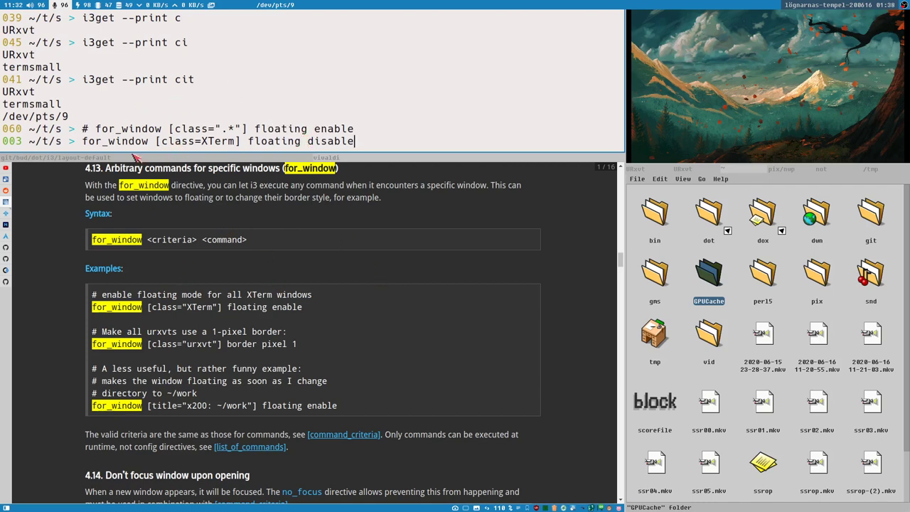
drag(83, 134, 384, 132)
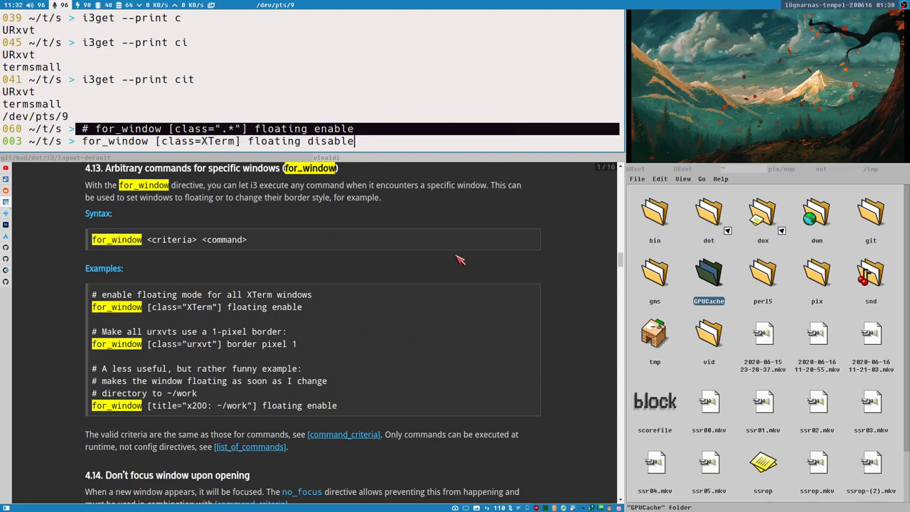
- Highlight the [class=".*"] criterion of the catch-all rule and the class criterion of the XTerm rule, and clear the selection
drag(163, 130, 247, 132)
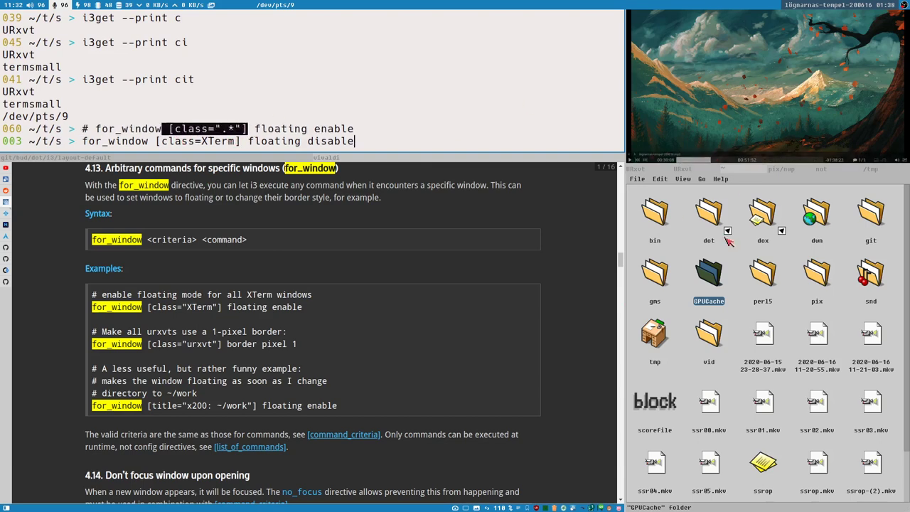
click(210, 135)
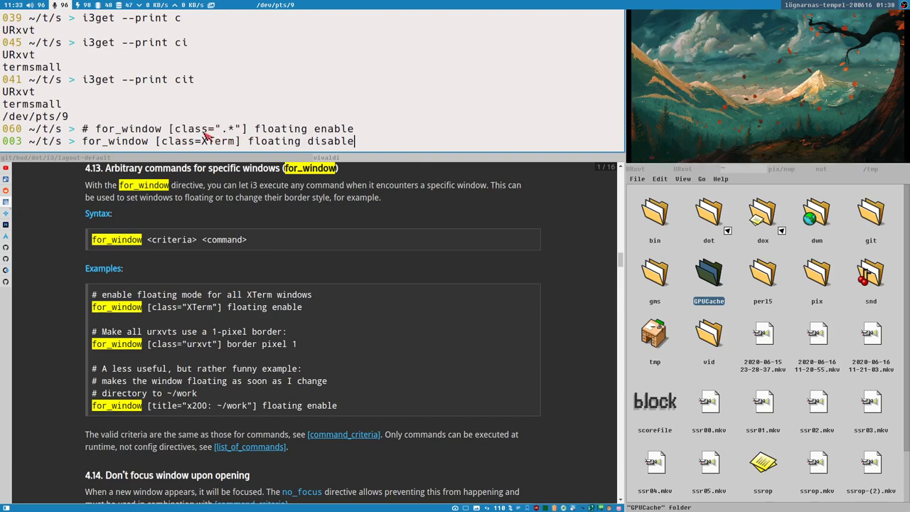
double_click(206, 133)
drag(235, 130, 175, 130)
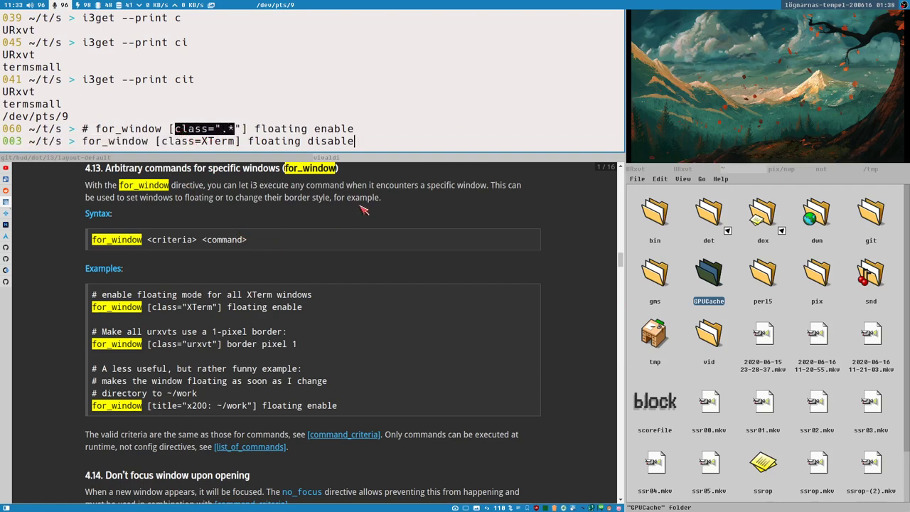
double_click(178, 141)
click(105, 134)
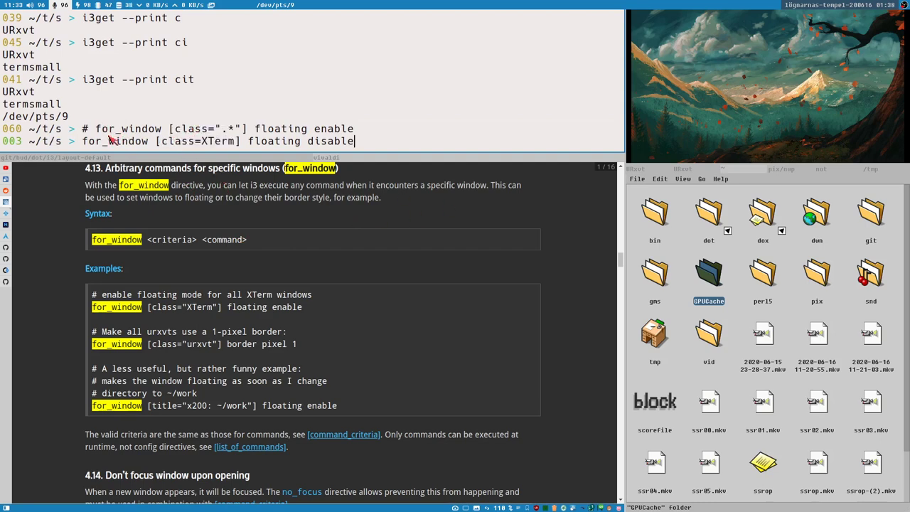
- Highlight the for_window keyword alternately in the XTerm rule and the catch-all rule, and clear the selection
double_click(117, 141)
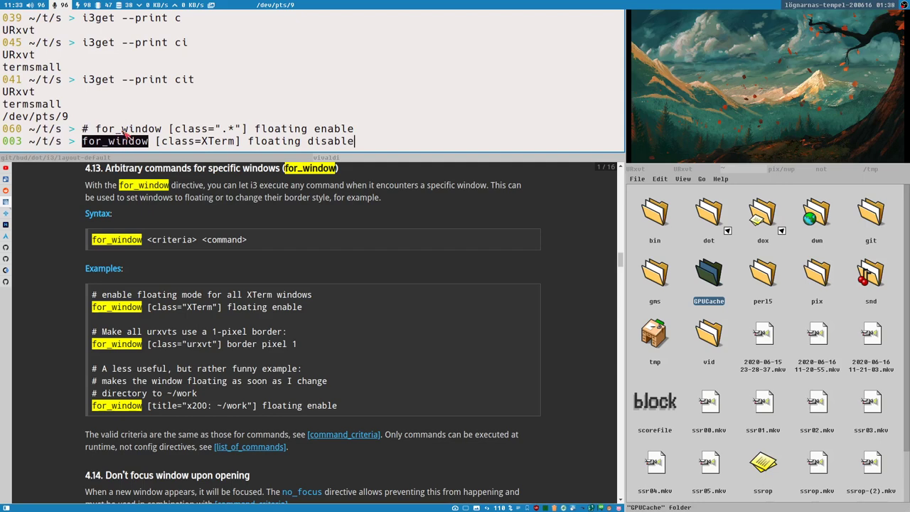
double_click(124, 130)
double_click(125, 141)
double_click(125, 131)
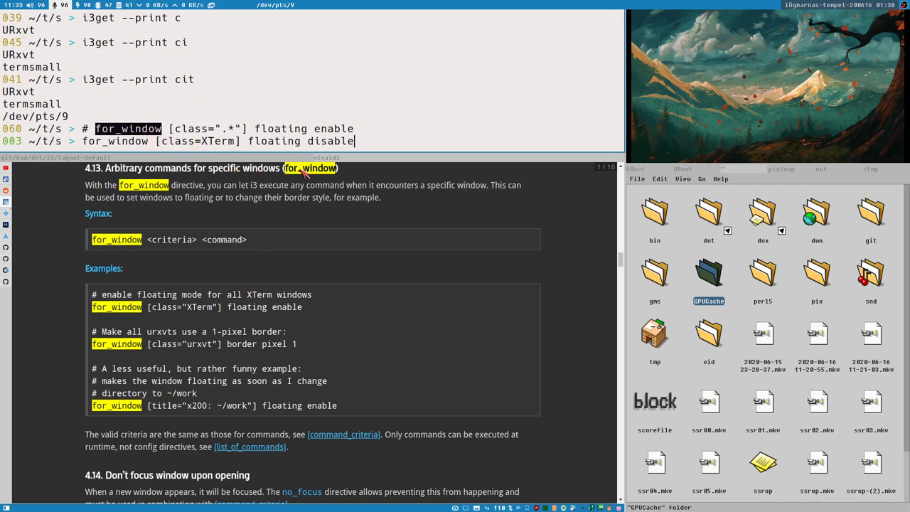
click(461, 127)
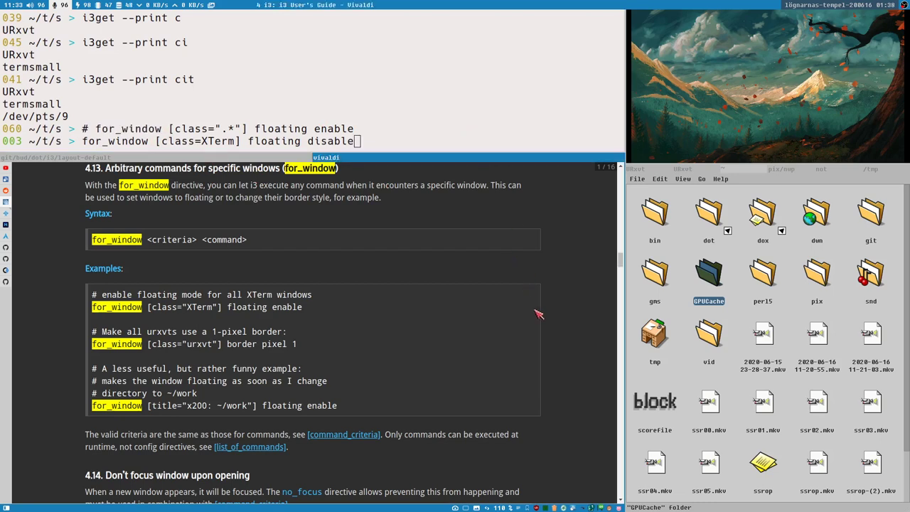
- Show the IRC chat terminal in the file manager's container, restore the file manager and return focus to the i3 guide
click(739, 302)
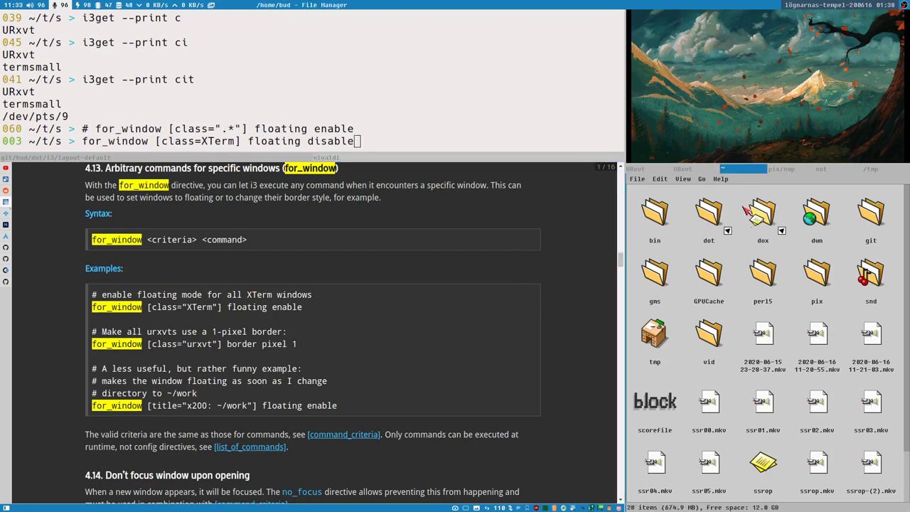
click(690, 169)
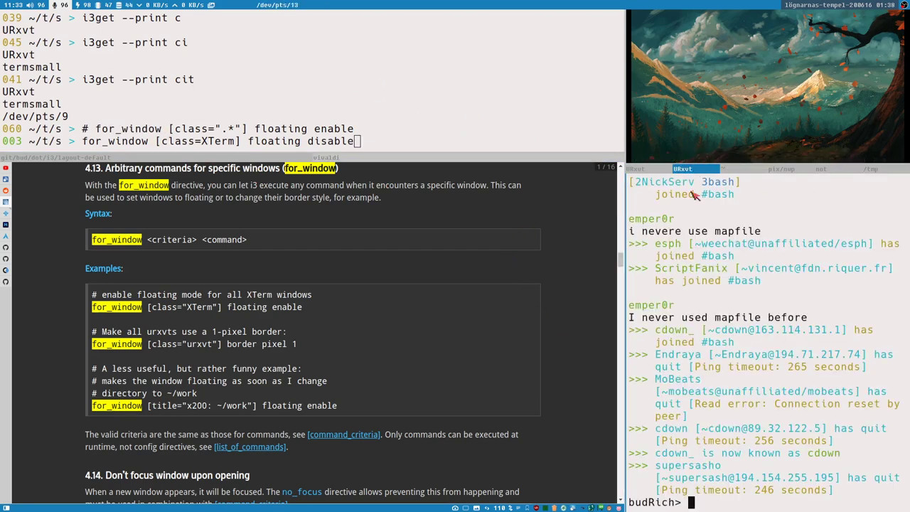
click(722, 170)
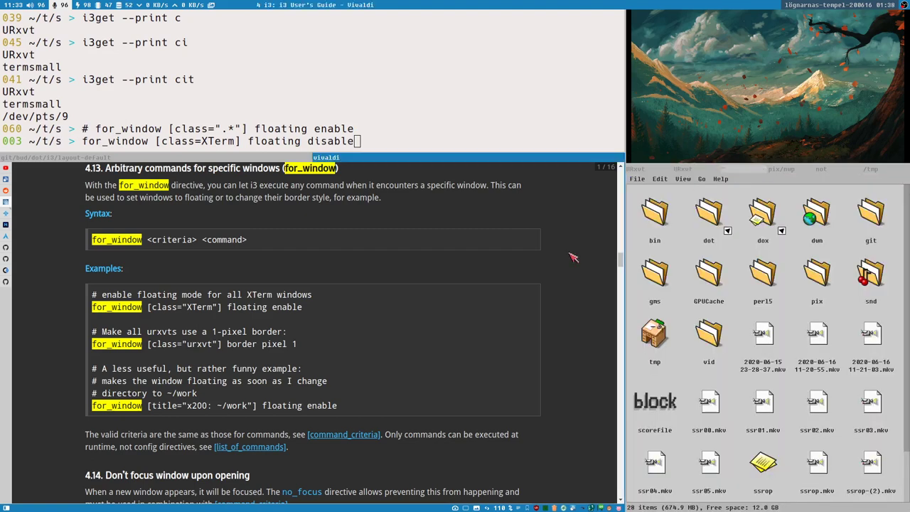
key(super+Tab)
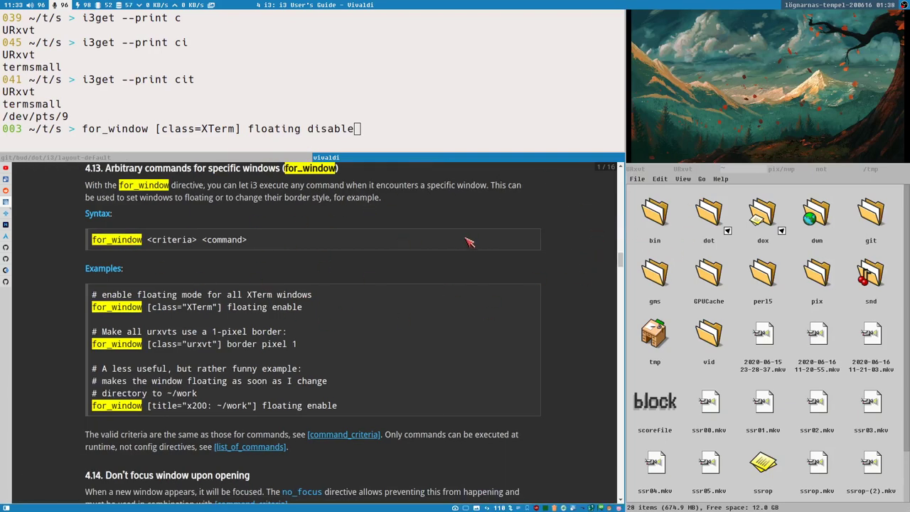
- Open github.com/budlabs/i3ass in a new browser tab
key(t)
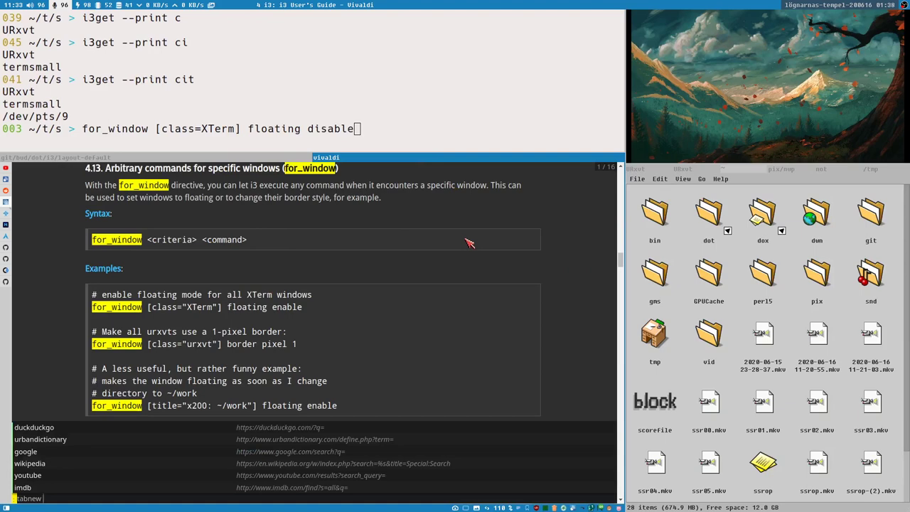
text(bud)
key(BackSpace)
key(BackSpace)
key(BackSpace)
text(github.com/budlabs/i3ass)
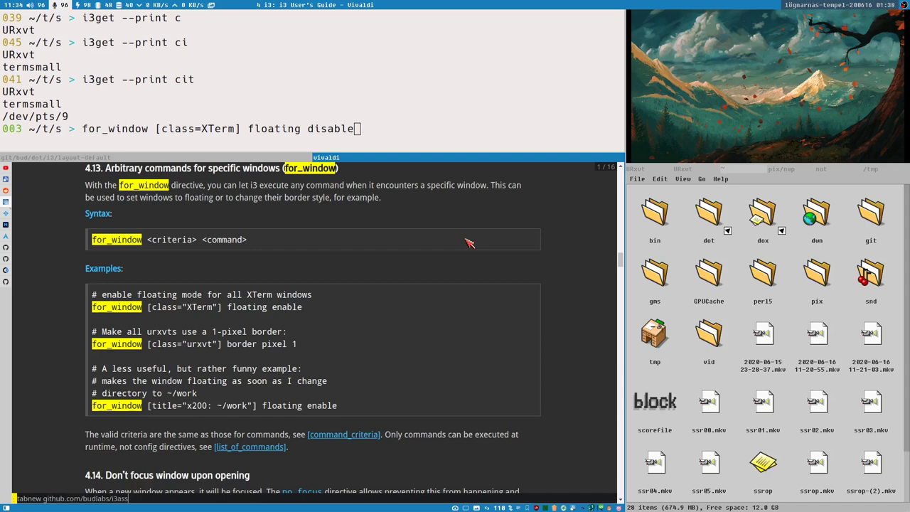
key(Return)
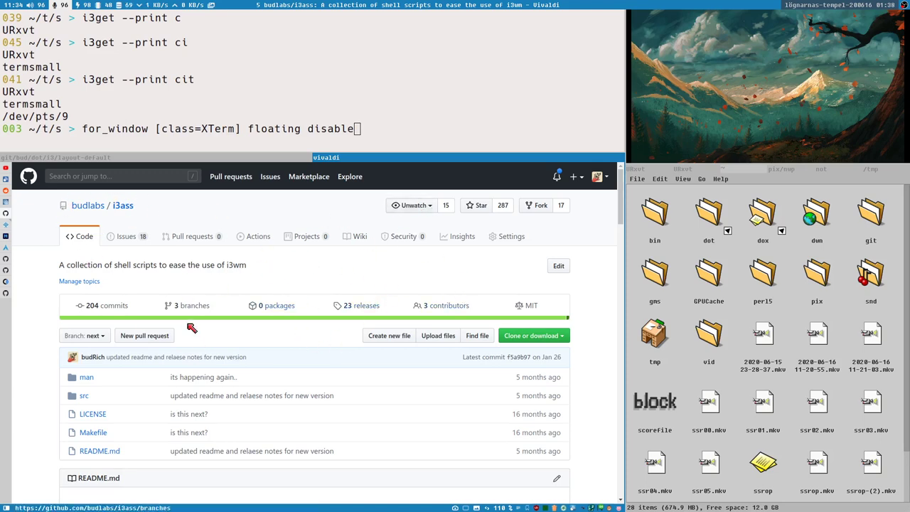
- Look over the i3ass repository page and the installation section of its README
scroll(334, 310, down, 1)
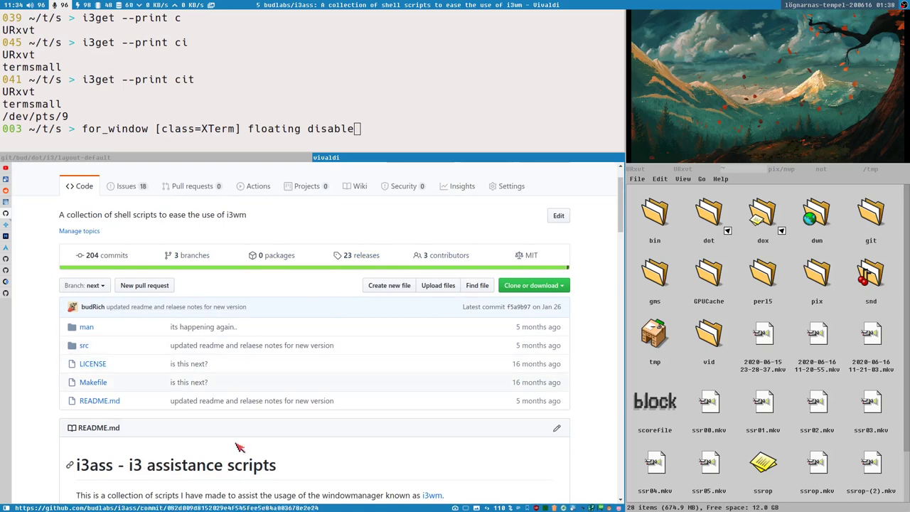
scroll(294, 417, up, 1)
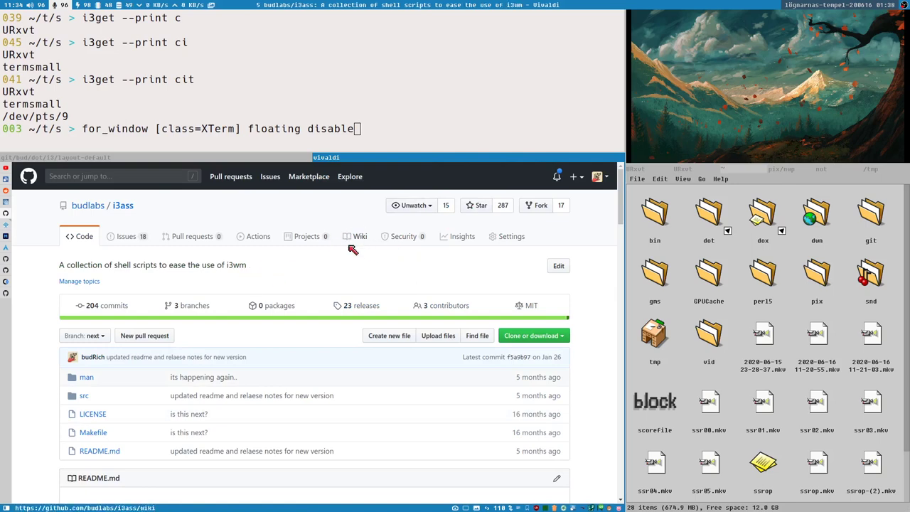
scroll(264, 266, down, 5)
scroll(292, 261, down, 2)
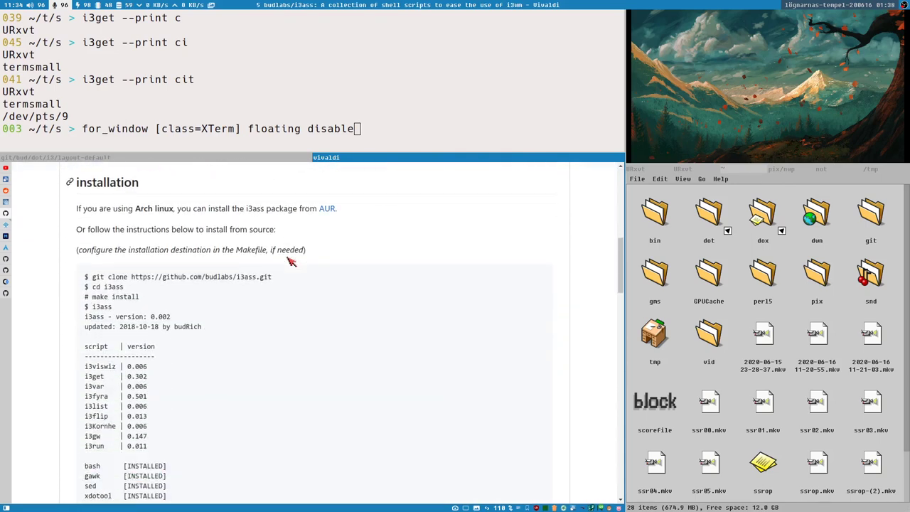
scroll(291, 261, up, 2)
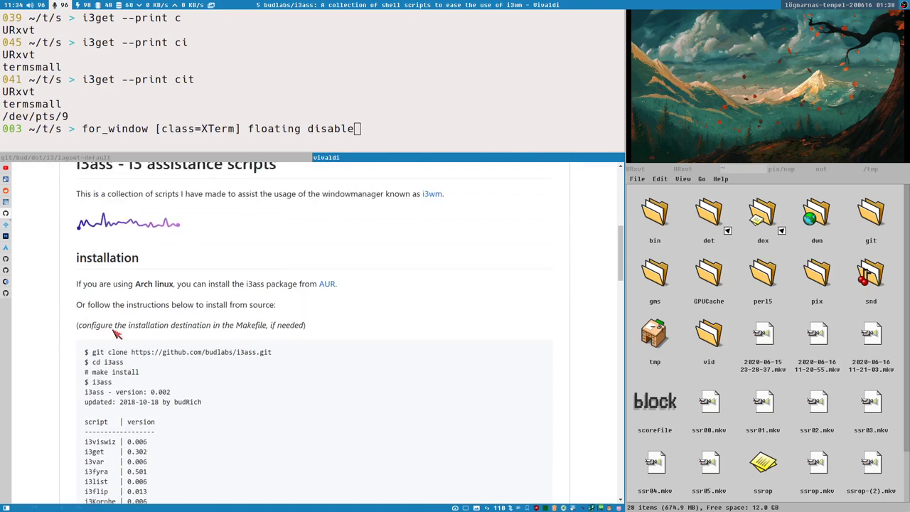
- Open the i3fyra script from the src directory of the i3ass repository
drag(99, 283, 192, 283)
double_click(164, 285)
scroll(318, 317, up, 2)
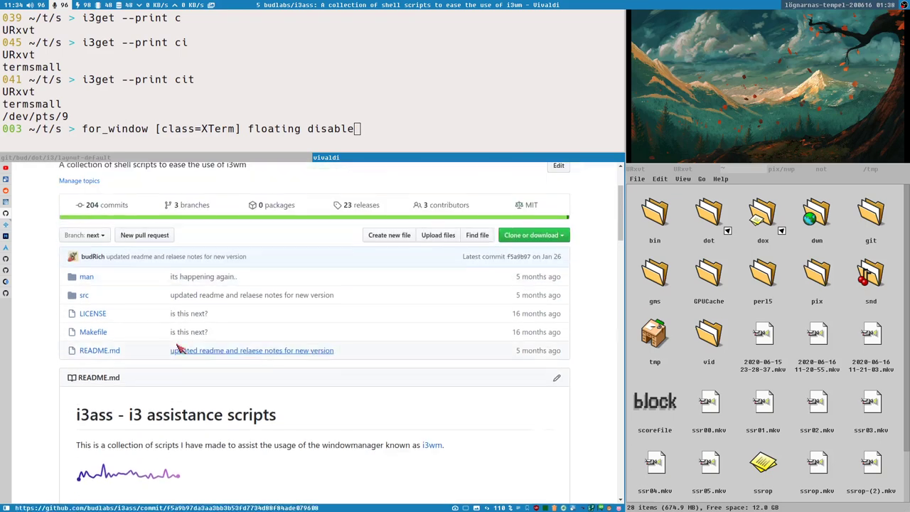
click(84, 296)
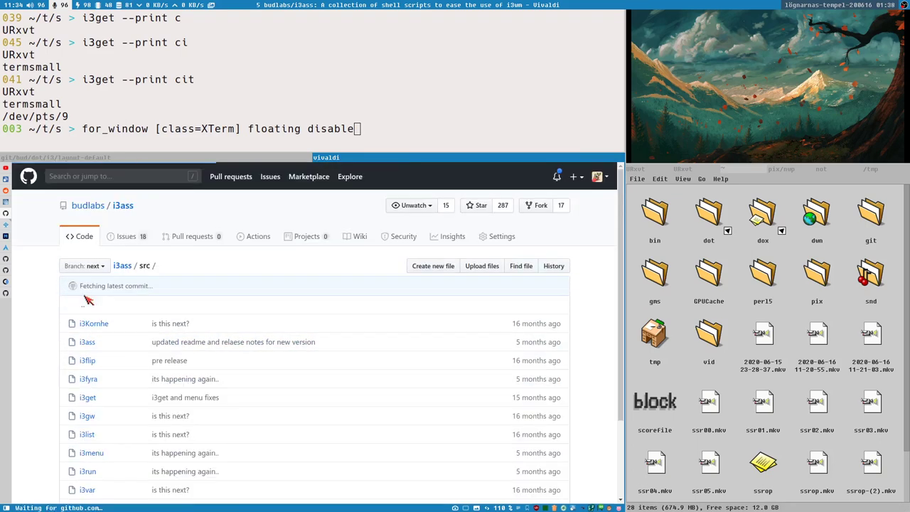
scroll(83, 368, down, 3)
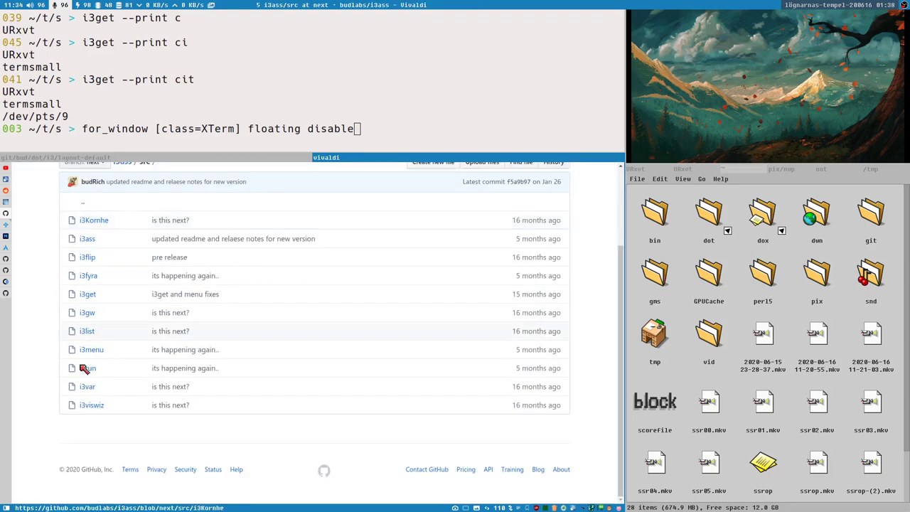
click(88, 278)
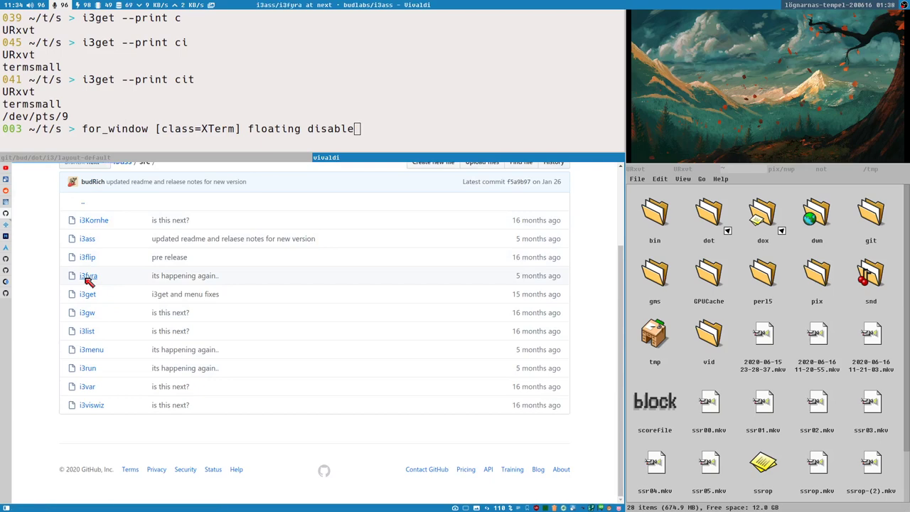
- Skim the beginning of the i3fyra source code and return to the i3ass repository's main page
scroll(320, 321, down, 5)
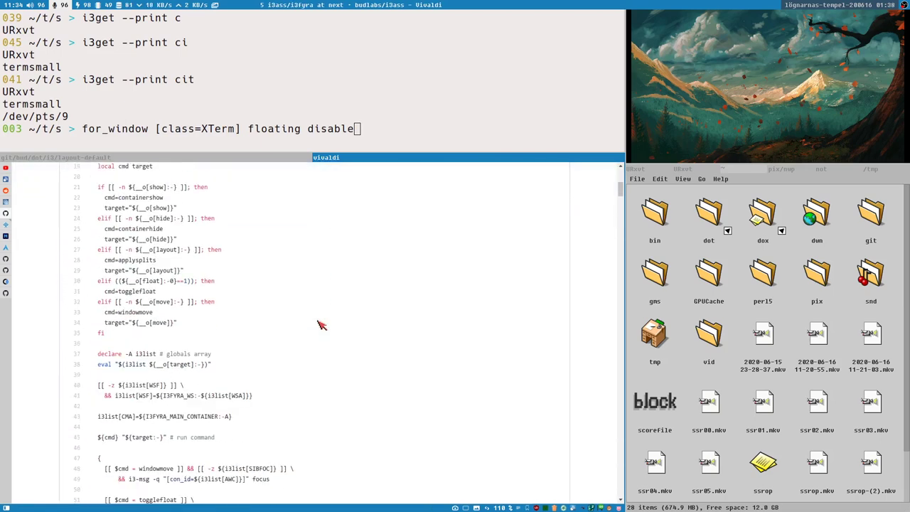
scroll(312, 327, up, 5)
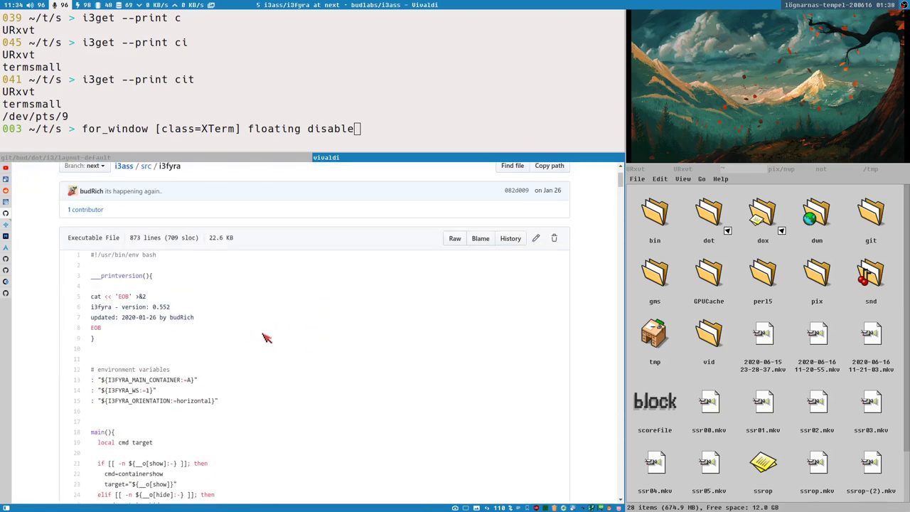
key(alt+Left)
key(alt+Left)
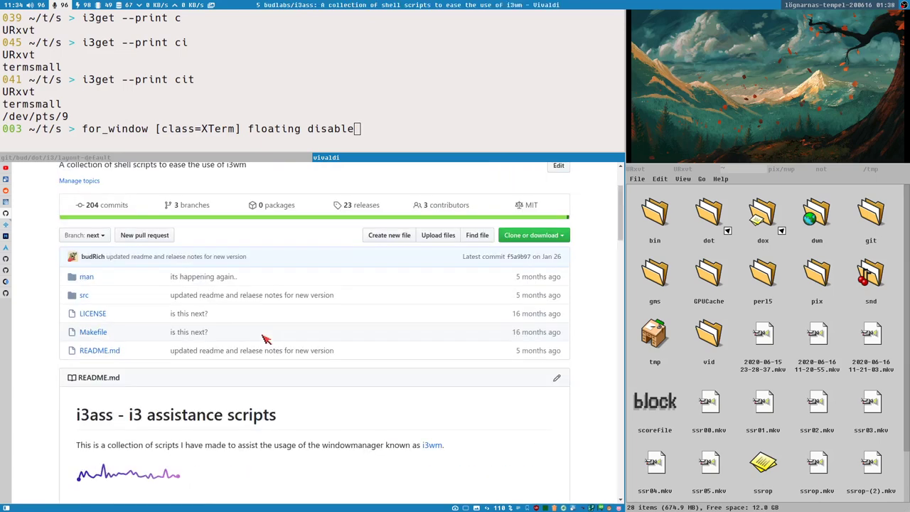
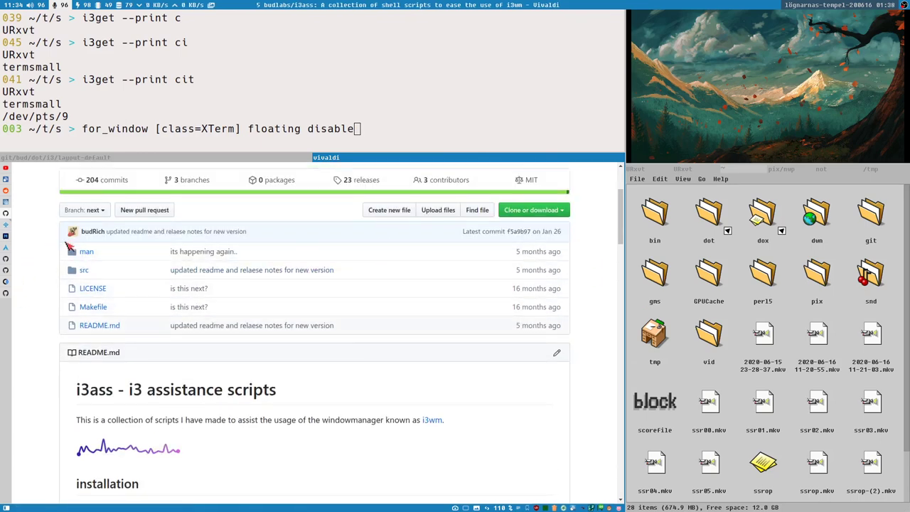
- Open the i3fyra wiki page from the script table in the README
scroll(85, 313, up, 1)
scroll(142, 316, down, 5)
scroll(183, 318, down, 10)
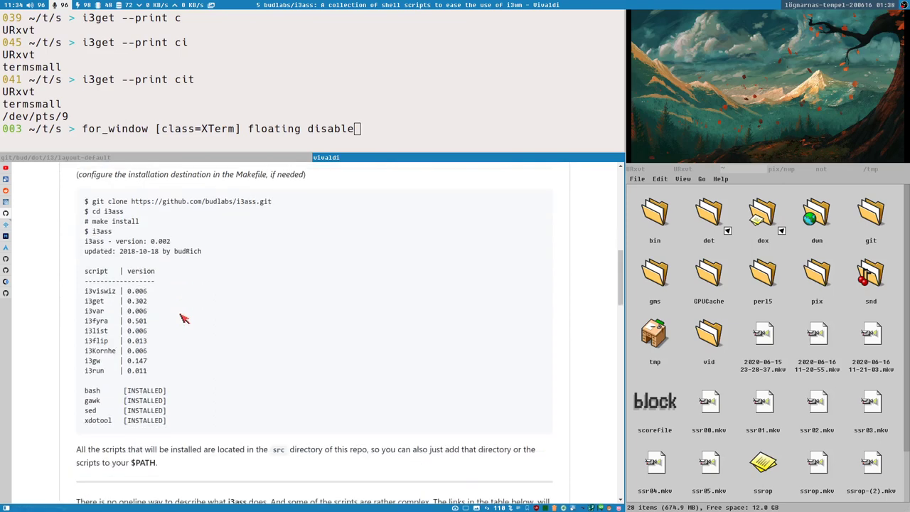
scroll(240, 274, down, 2)
scroll(240, 274, up, 6)
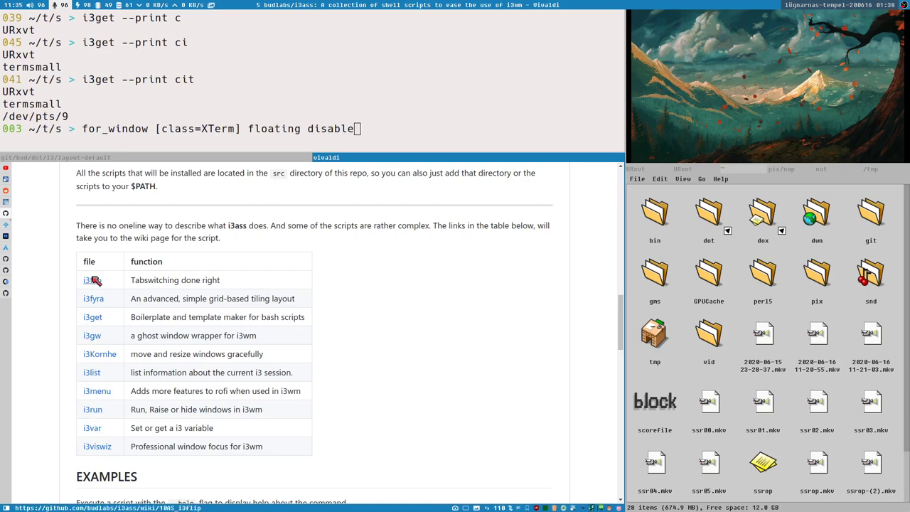
click(91, 299)
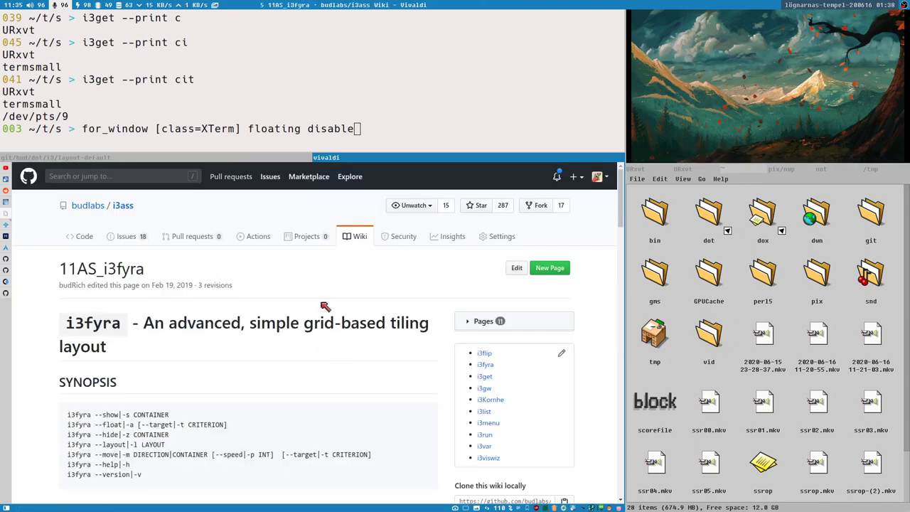
- Look over the i3fyra wiki page's title, synopsis, four-container layout description and command options
scroll(389, 271, down, 4)
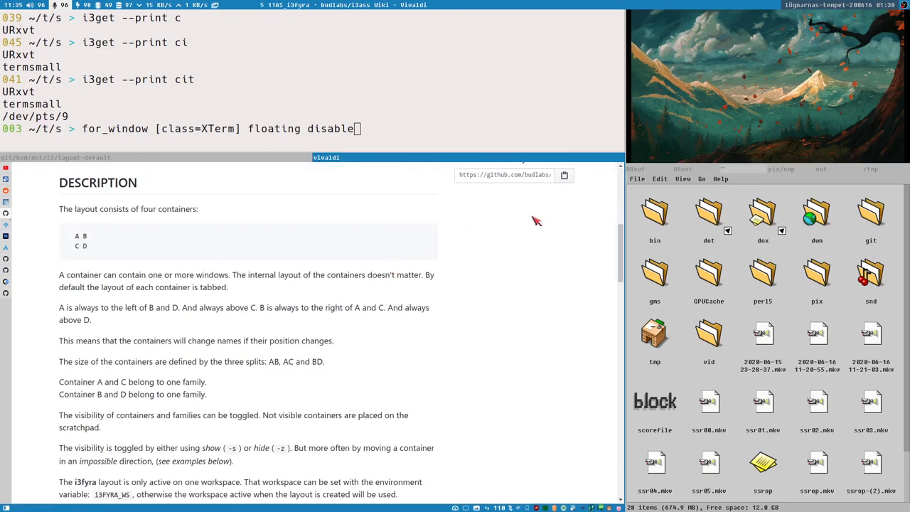
drag(622, 258, 611, 208)
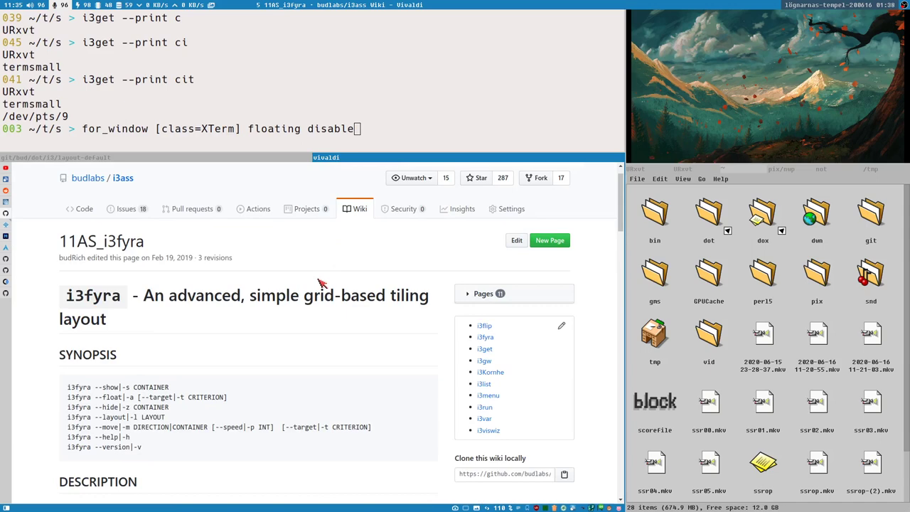
scroll(323, 287, down, 3)
scroll(331, 288, up, 5)
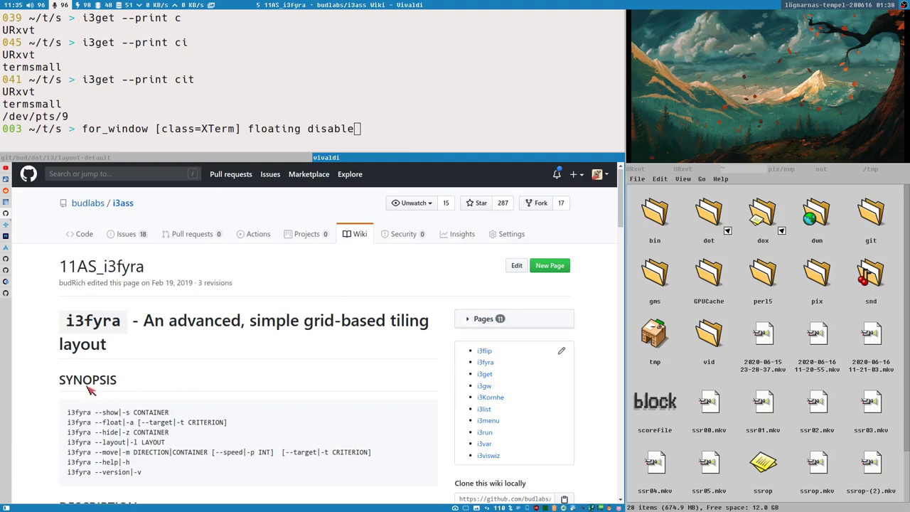
drag(130, 323, 209, 326)
click(209, 327)
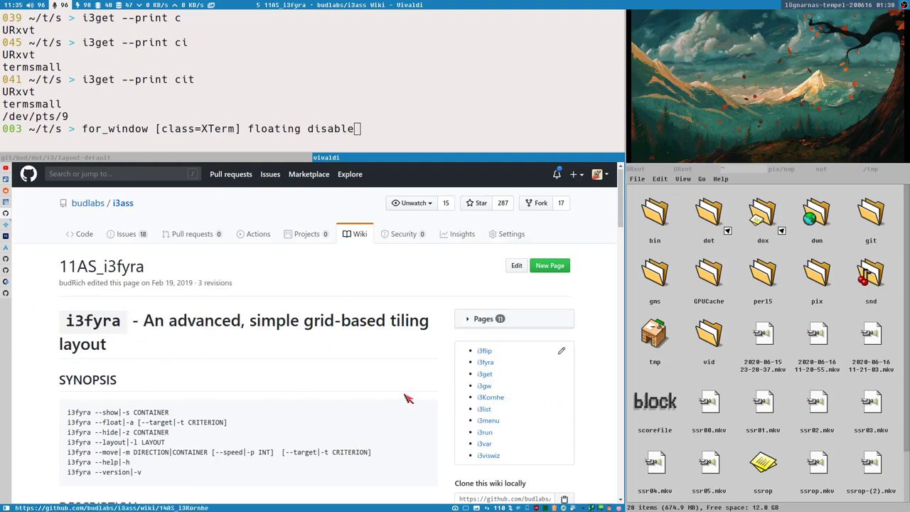
scroll(349, 314, down, 3)
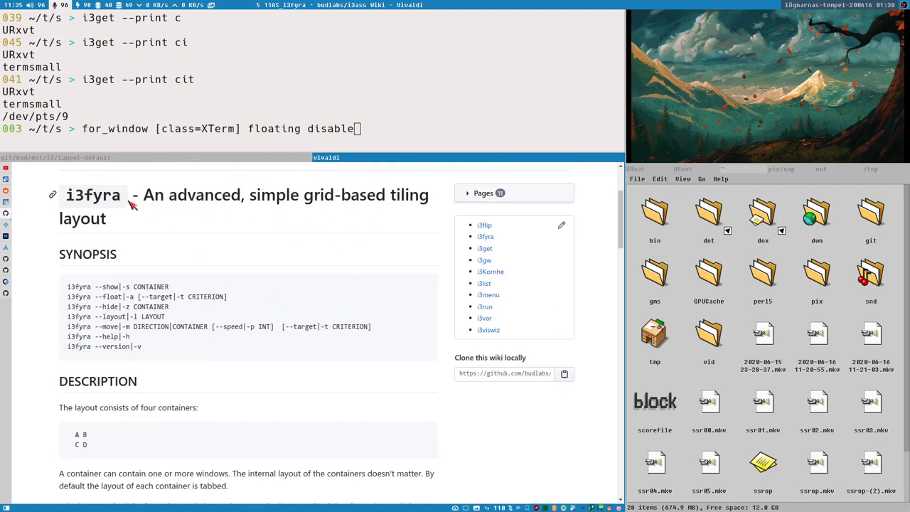
scroll(220, 246, down, 7)
scroll(221, 243, down, 15)
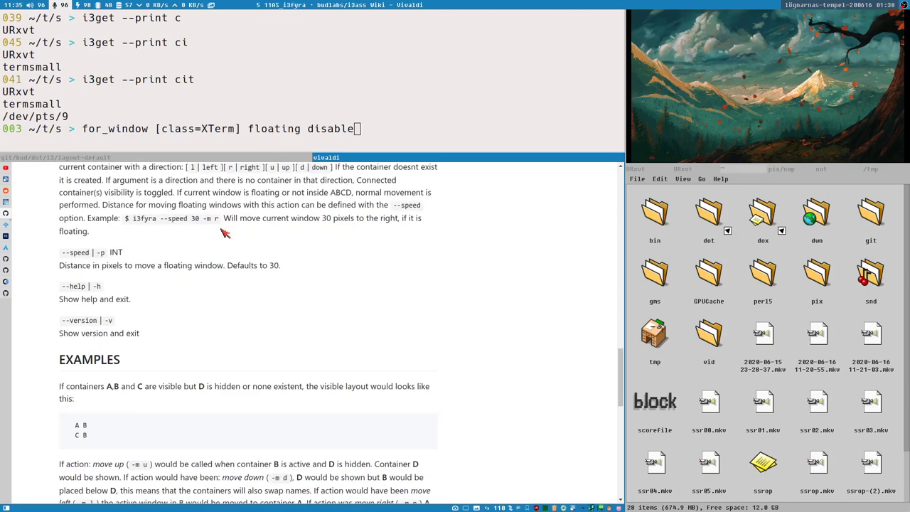
- Highlight floating disable in the terminal rule, clear the selection, and look through the wiki page's examples, environment and options sections
drag(249, 128, 339, 136)
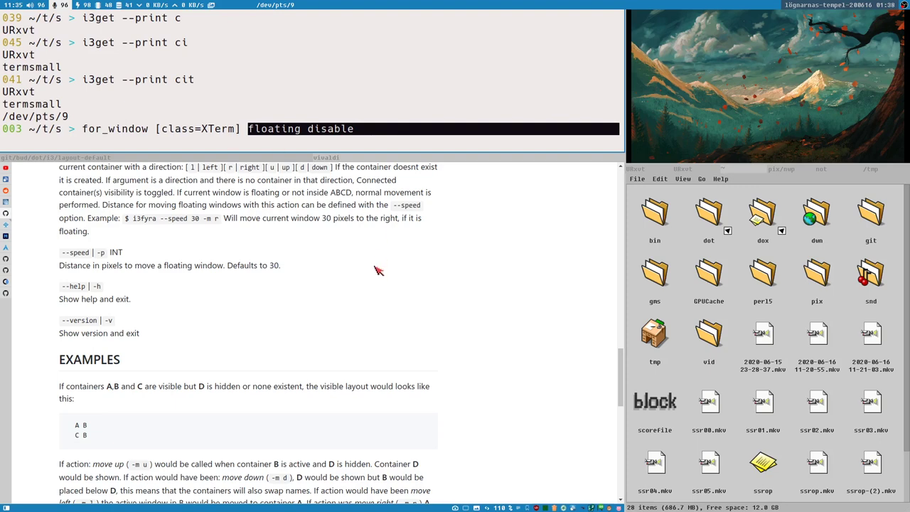
click(284, 119)
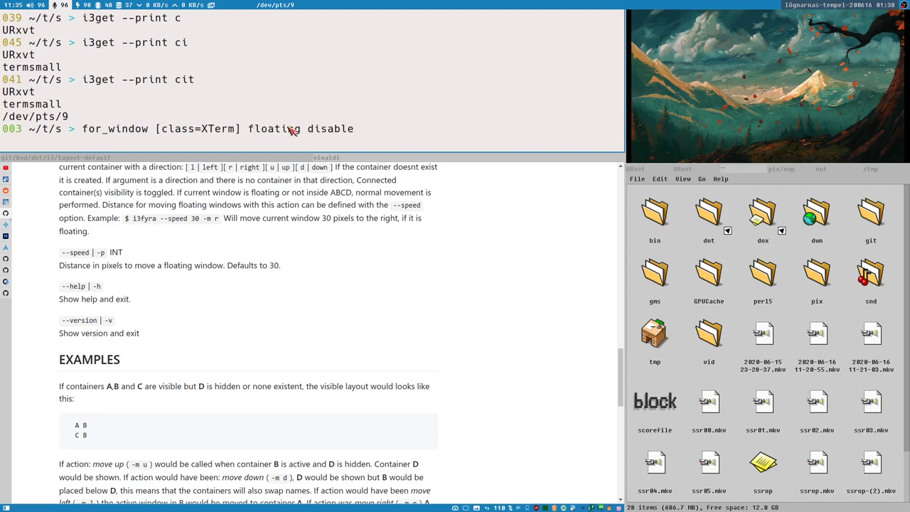
scroll(300, 354, down, 4)
scroll(300, 353, down, 2)
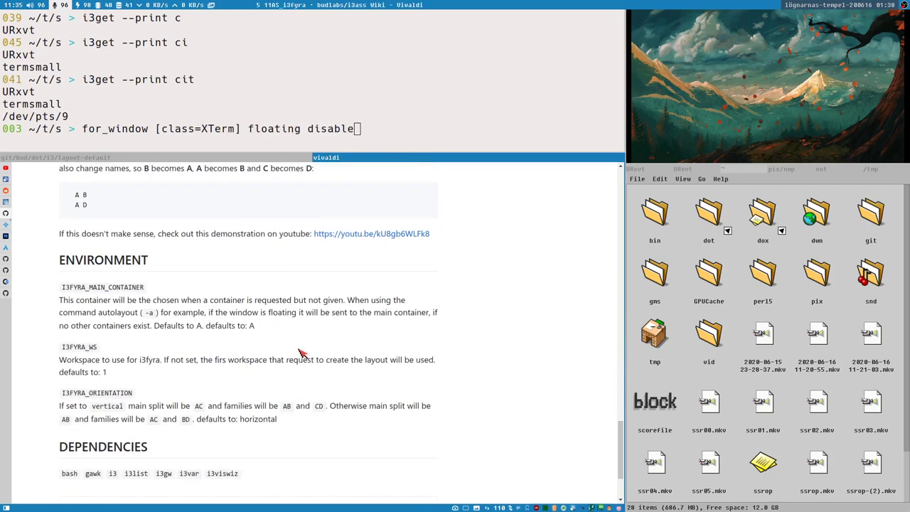
scroll(301, 369, down, 1)
scroll(300, 370, up, 1)
scroll(300, 368, up, 8)
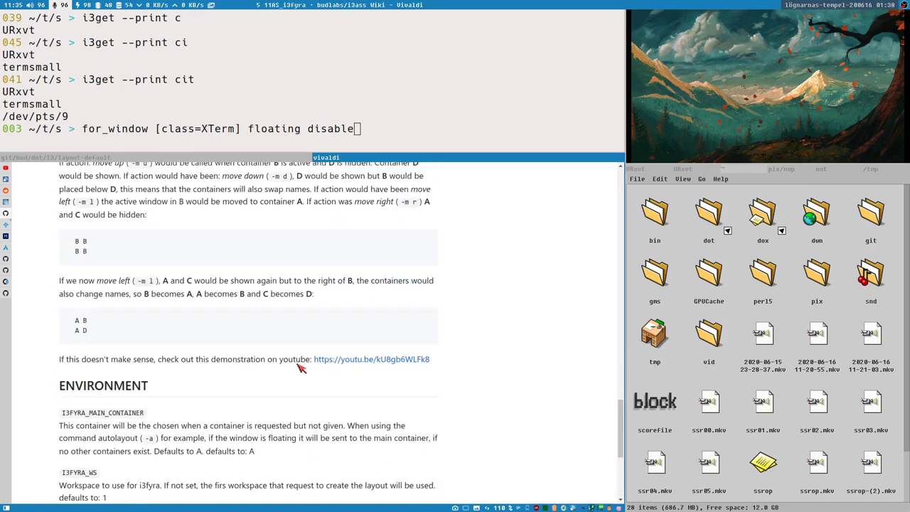
scroll(300, 362, up, 4)
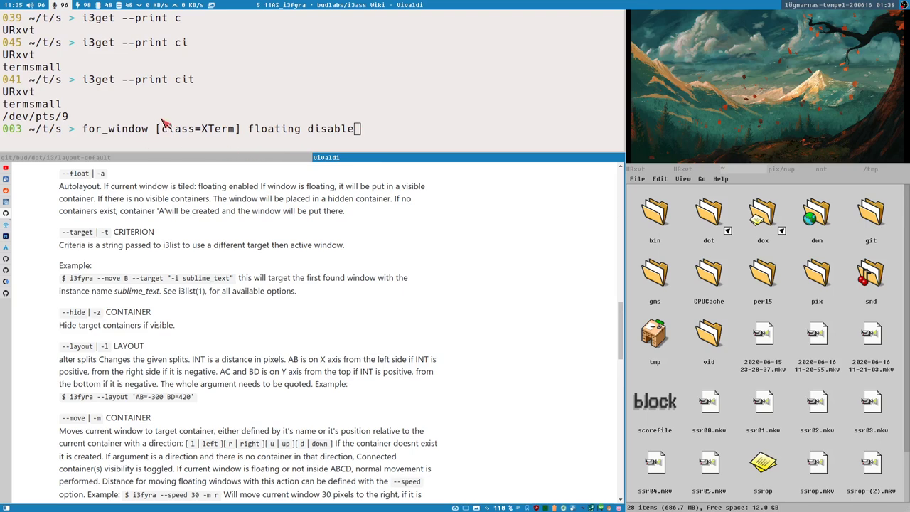
- Highlight for_window [class=XTerm] in the terminal, and switch to Sublime Text to show the rules A section of layout-default
drag(83, 129, 245, 129)
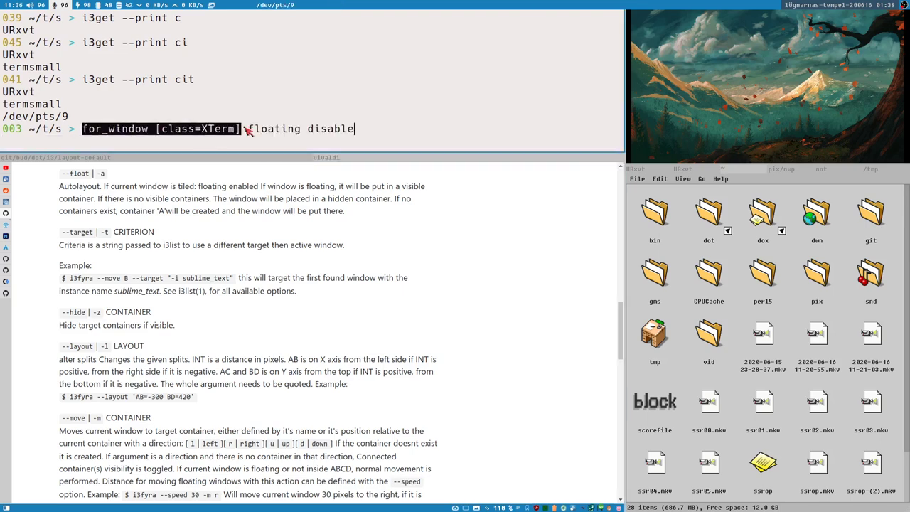
click(111, 160)
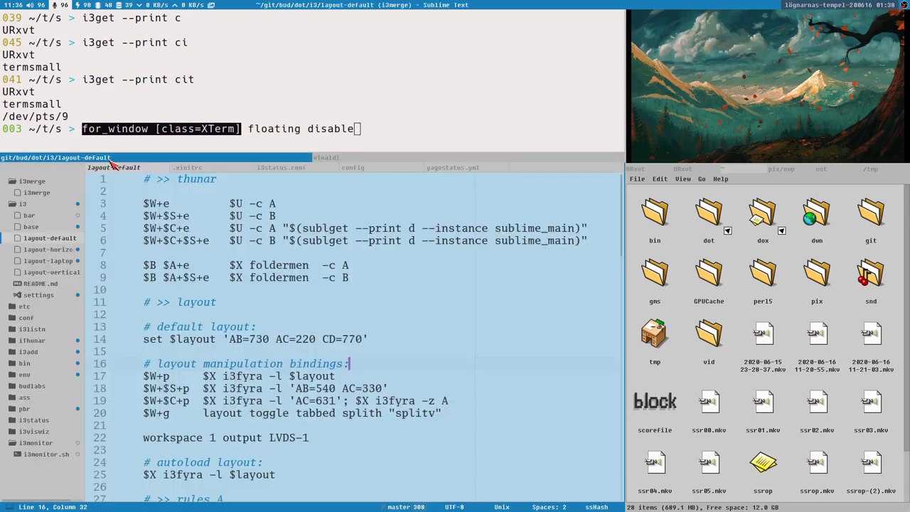
scroll(284, 366, down, 7)
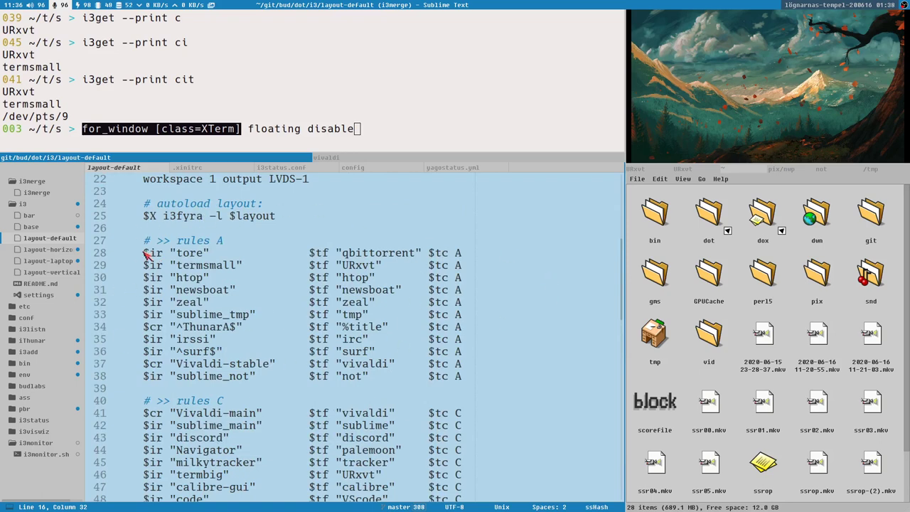
- Highlight the parts of the tore rule on line 28 in turn, including $tf, $tc, tore and "qbittorrent"
drag(142, 253, 149, 253)
drag(309, 253, 315, 255)
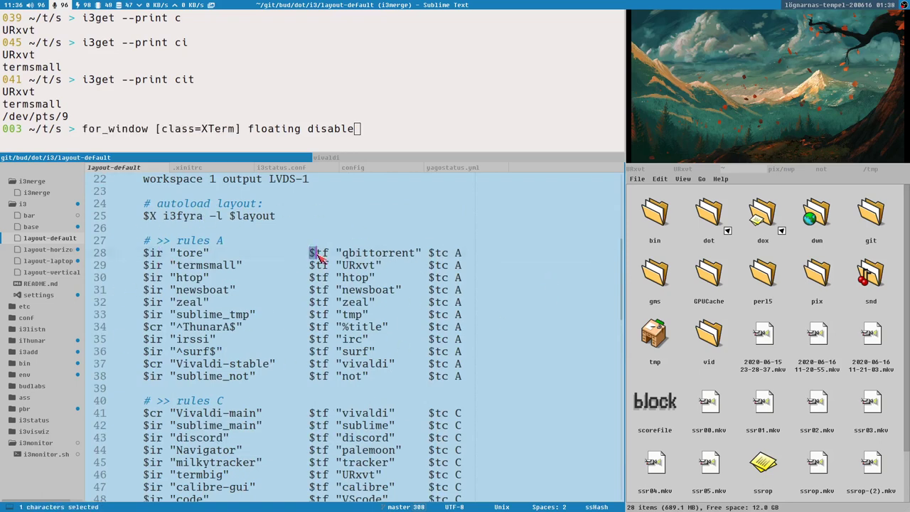
drag(428, 253, 449, 259)
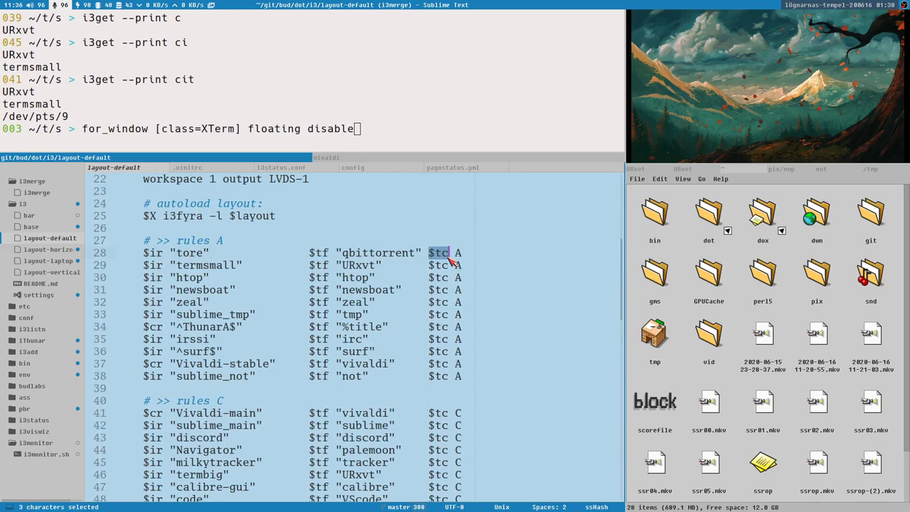
drag(144, 255, 206, 256)
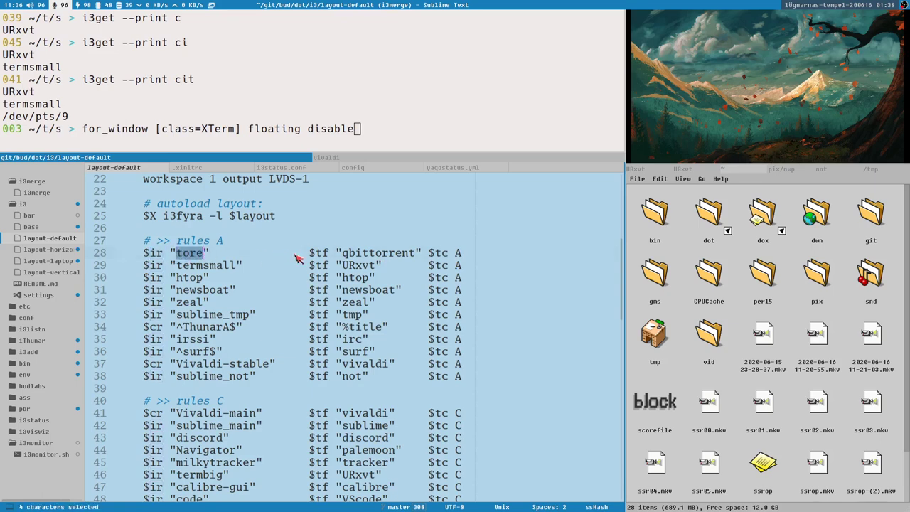
drag(310, 255, 334, 257)
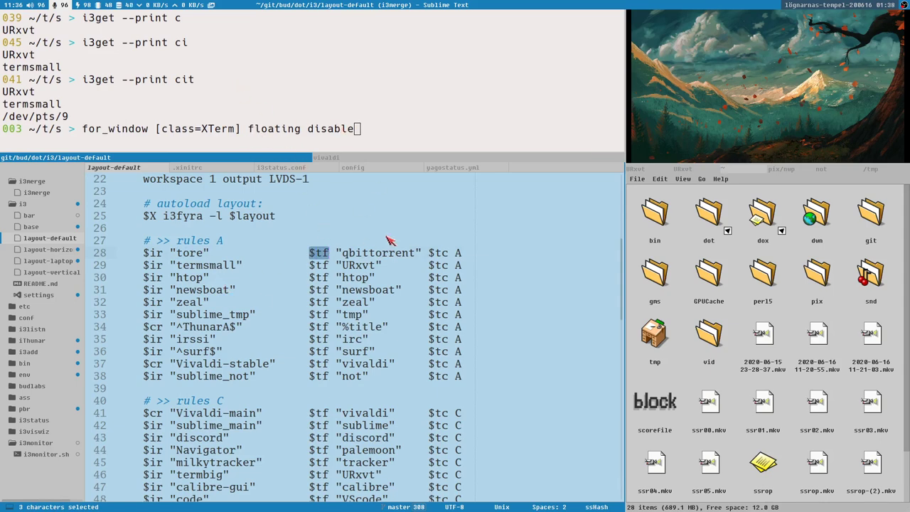
drag(337, 253, 424, 254)
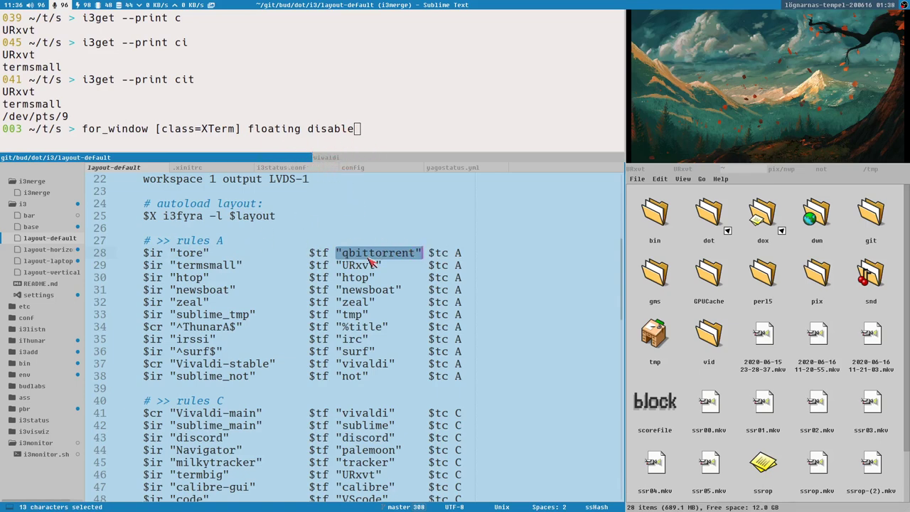
- Look through the remaining window title entries in the rules A and rules C sections
click(355, 278)
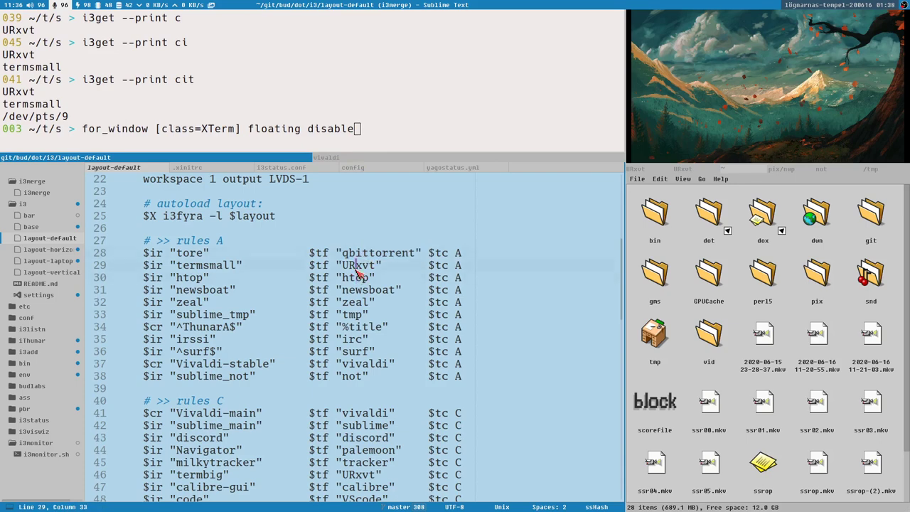
scroll(364, 373, down, 2)
click(362, 365)
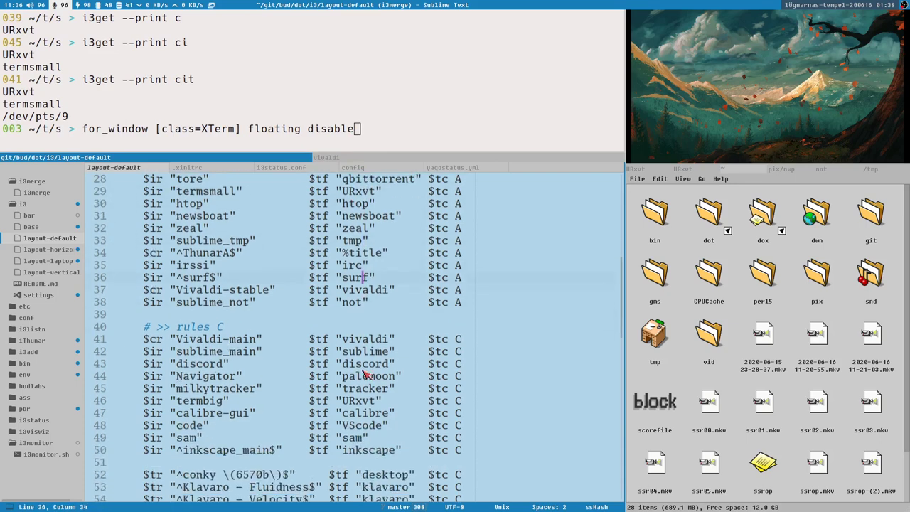
scroll(365, 419, down, 2)
click(389, 403)
- Highlight $tc and its container letter A in the tore rule, and move focus away from the editor
scroll(402, 371, up, 6)
drag(429, 327, 447, 329)
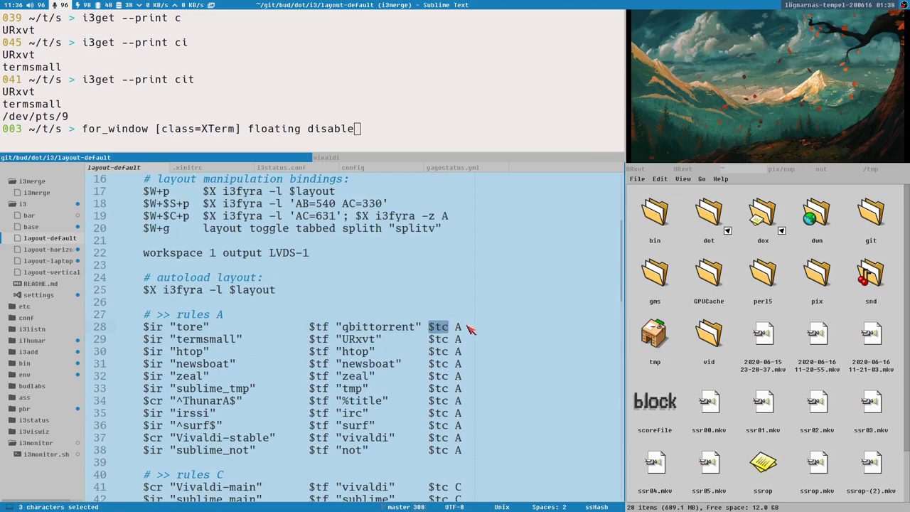
double_click(457, 327)
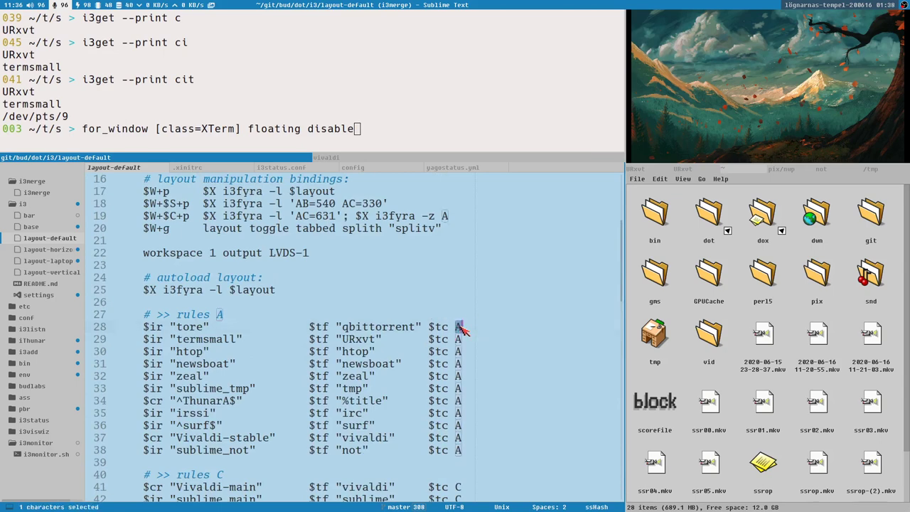
click(266, 64)
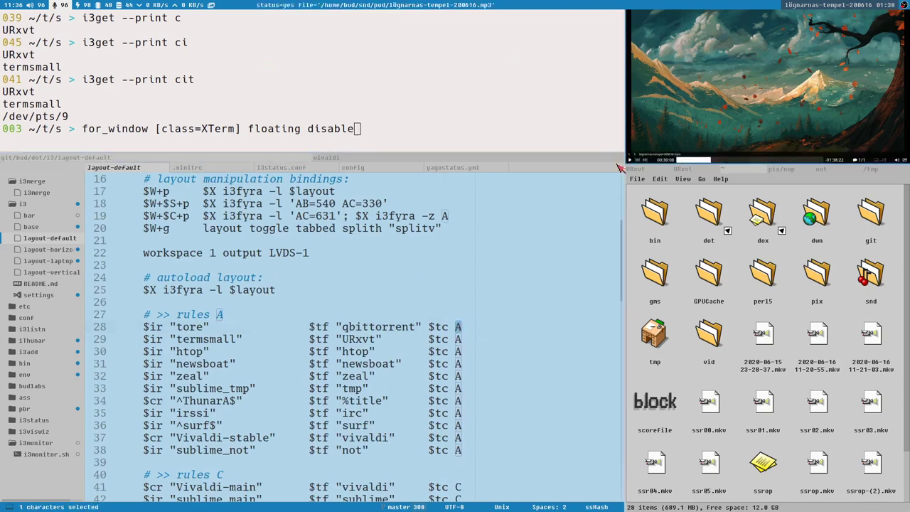
- Clear the selection in layout-default and look through the window rules from section A down to sections C and B
click(417, 282)
click(746, 304)
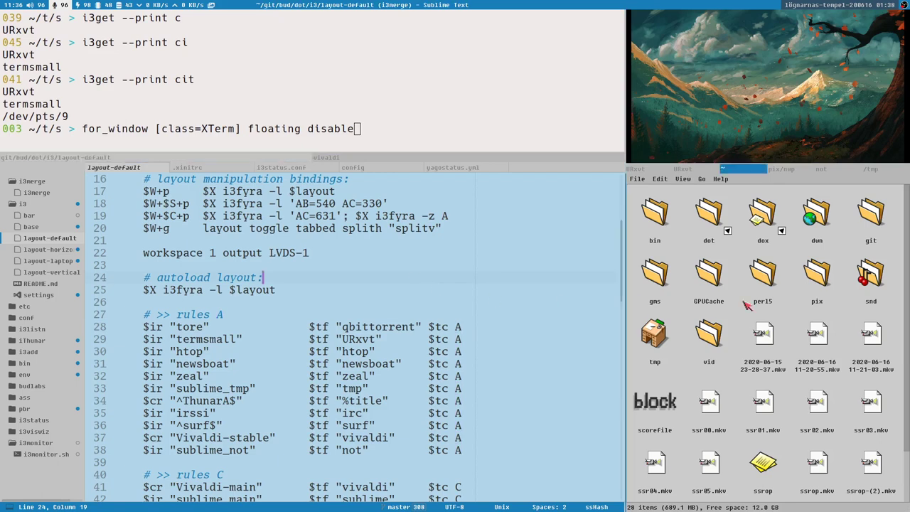
scroll(375, 306, down, 2)
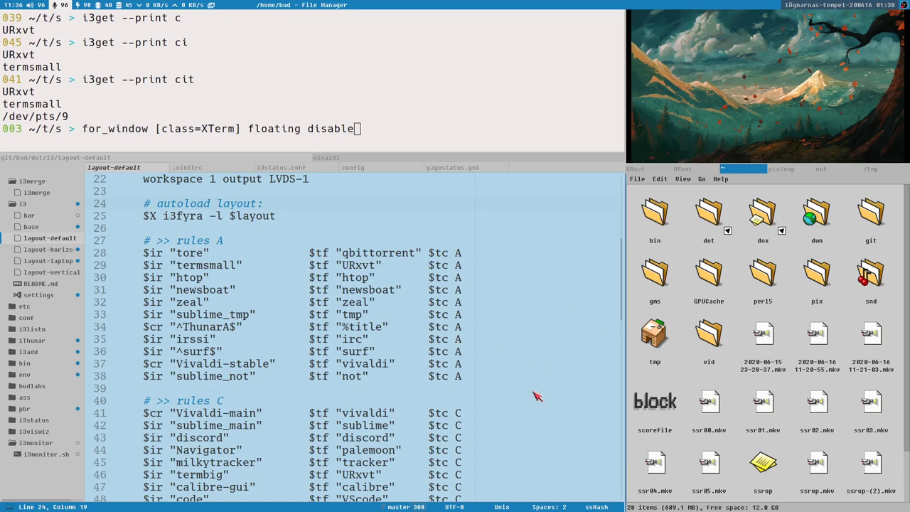
scroll(402, 331, up, 2)
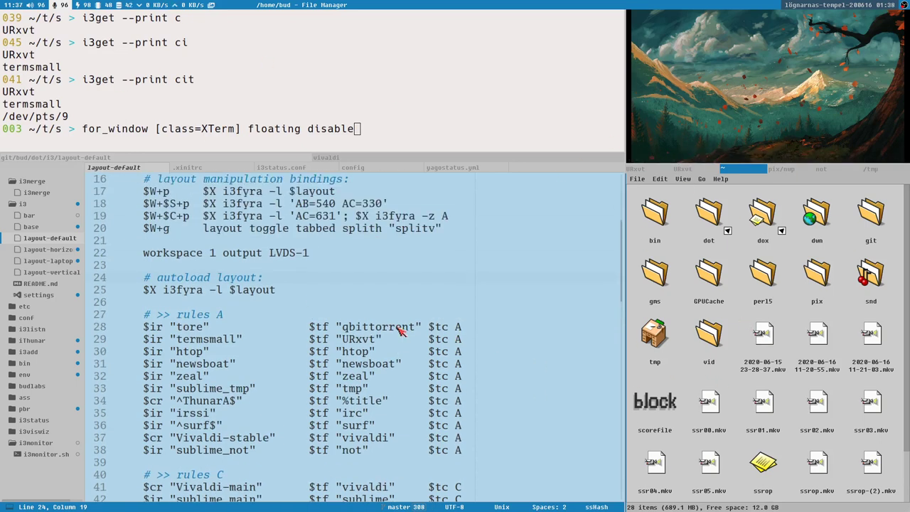
scroll(260, 284, down, 8)
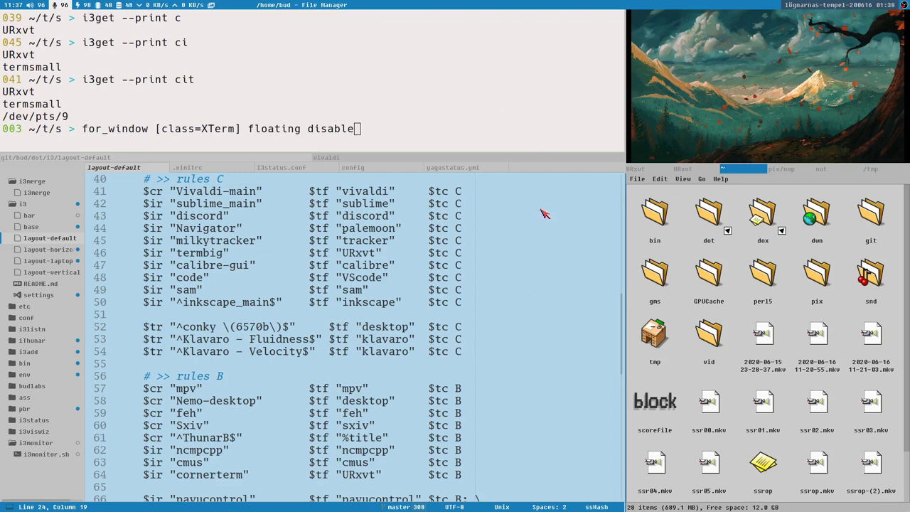
- Switch to Vivaldi and reread the Reddit question "Disable automatic tiling in i3?" and its first comments
click(333, 161)
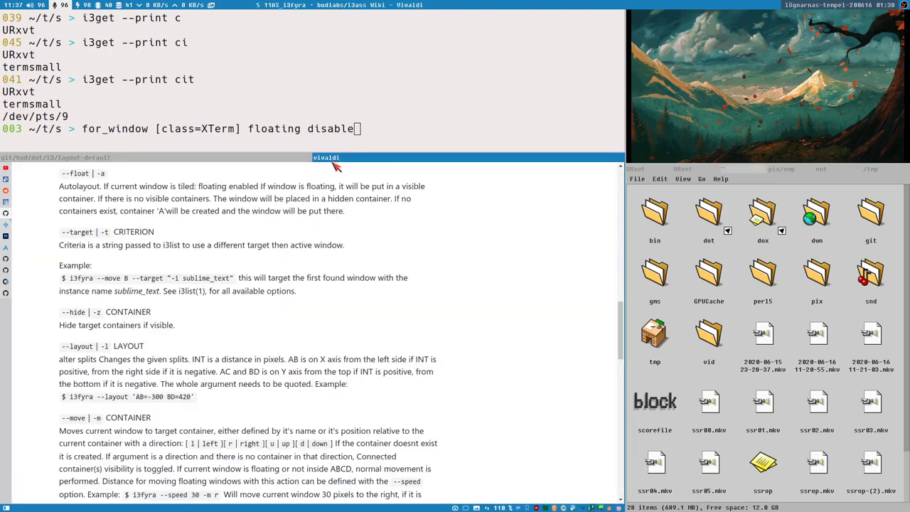
click(5, 191)
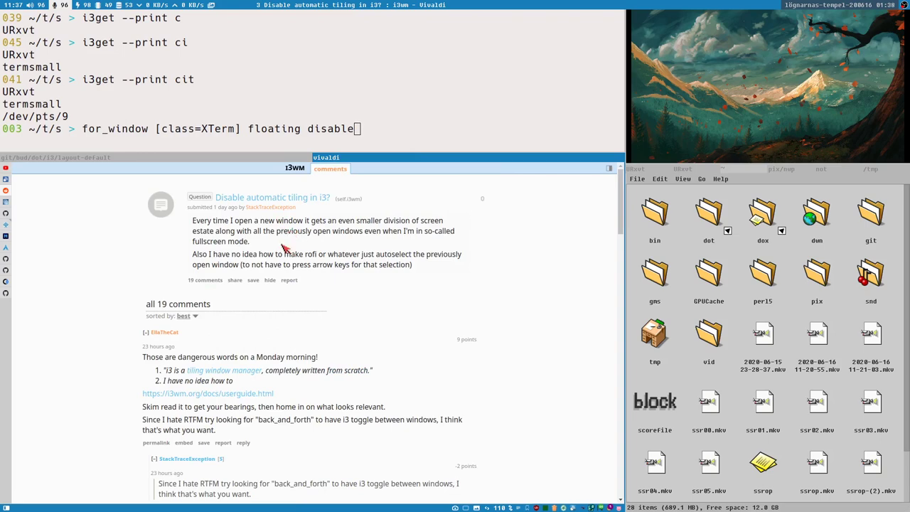
scroll(325, 332, down, 1)
scroll(323, 330, up, 1)
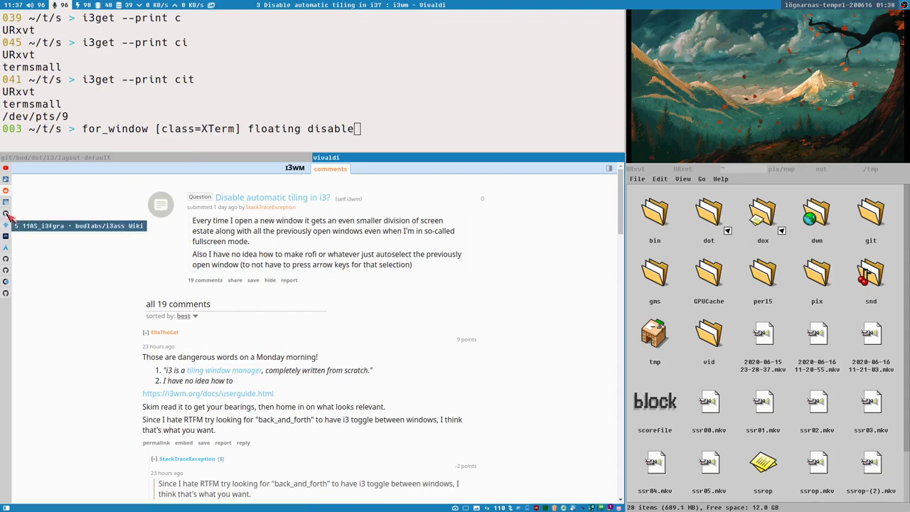
scroll(223, 293, down, 2)
scroll(249, 327, down, 3)
scroll(256, 369, up, 5)
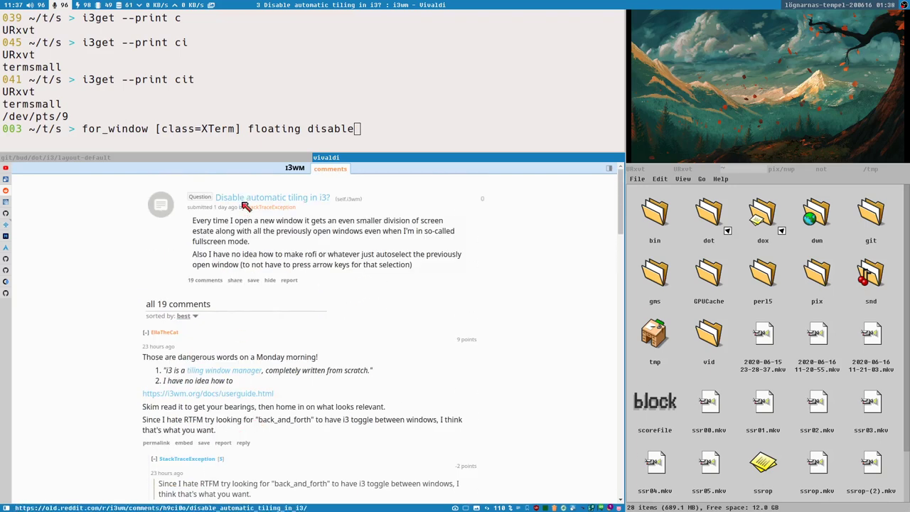
scroll(270, 334, down, 2)
scroll(398, 384, up, 2)
scroll(462, 306, down, 1)
scroll(501, 281, up, 1)
scroll(481, 313, down, 2)
scroll(487, 319, up, 2)
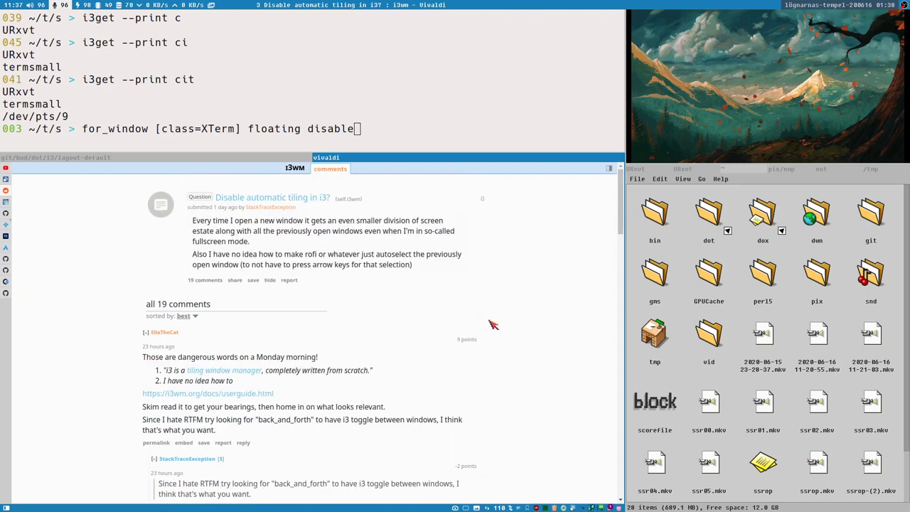
- Read through the Reddit thread's comments down to the end of the page, and return to the question
scroll(483, 311, down, 2)
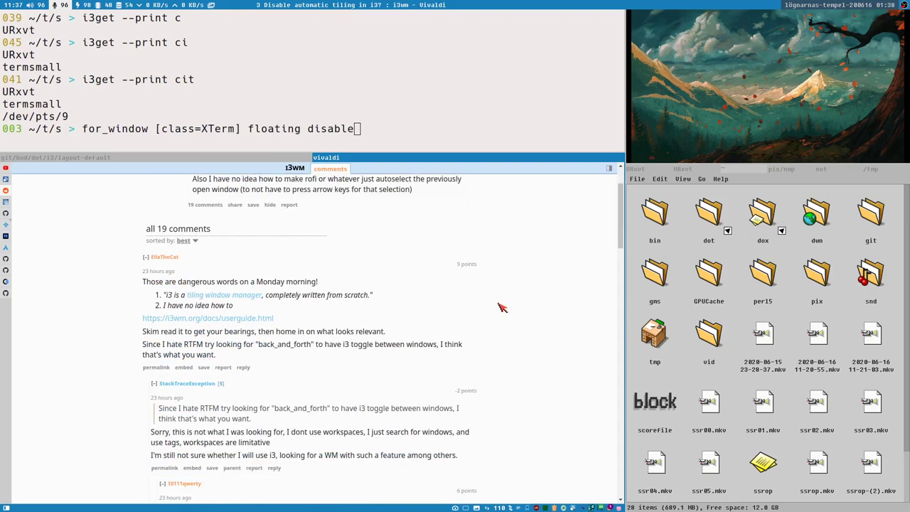
scroll(500, 313, up, 1)
scroll(491, 306, down, 5)
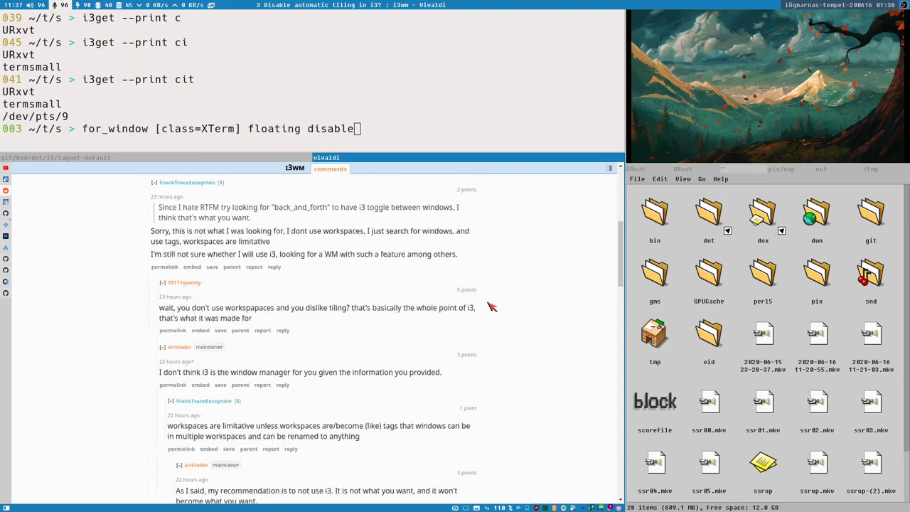
scroll(490, 305, down, 2)
scroll(490, 305, up, 7)
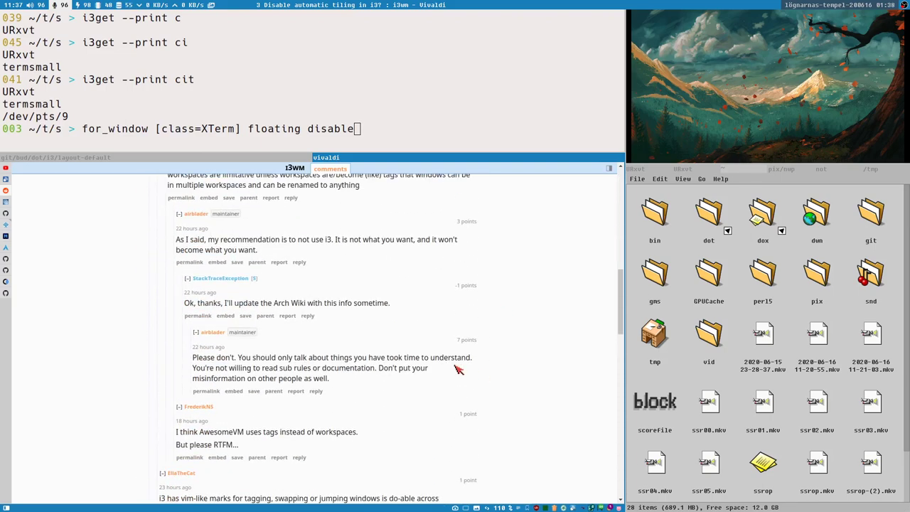
scroll(457, 368, up, 3)
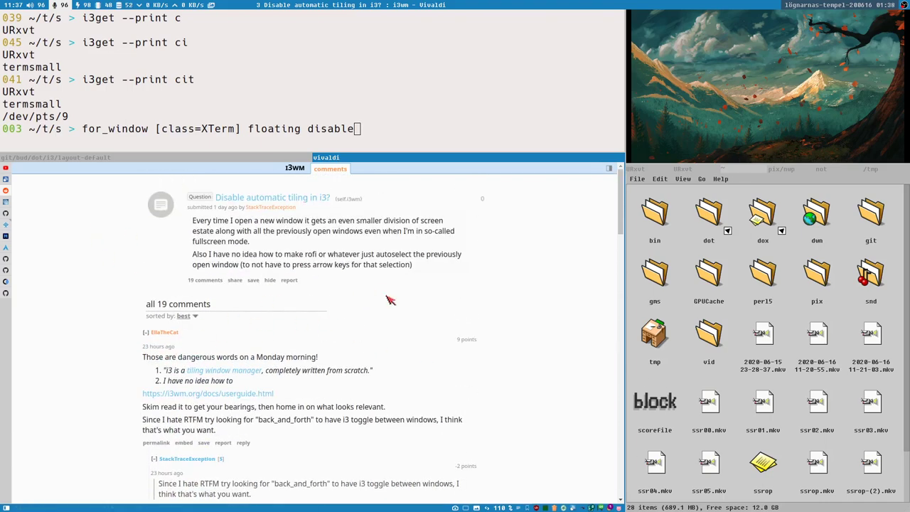
scroll(432, 352, down, 2)
scroll(432, 352, down, 12)
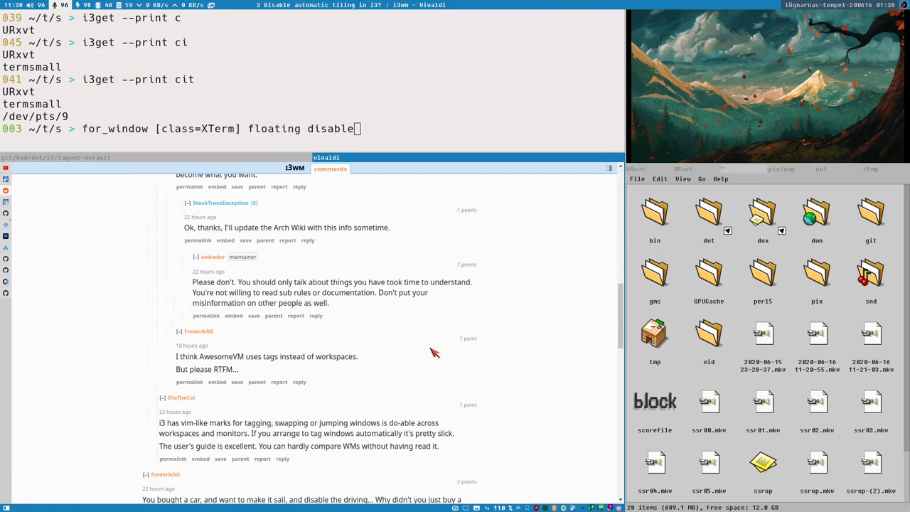
scroll(455, 363, down, 5)
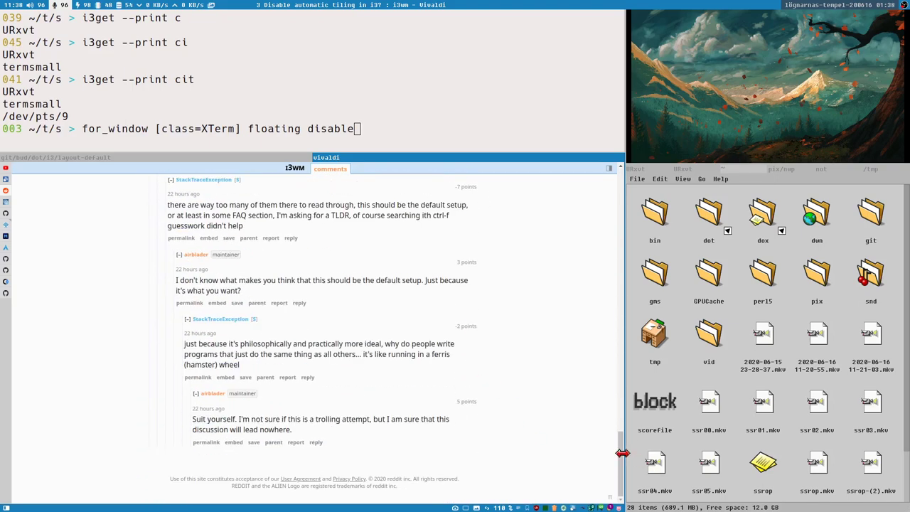
key(Home)
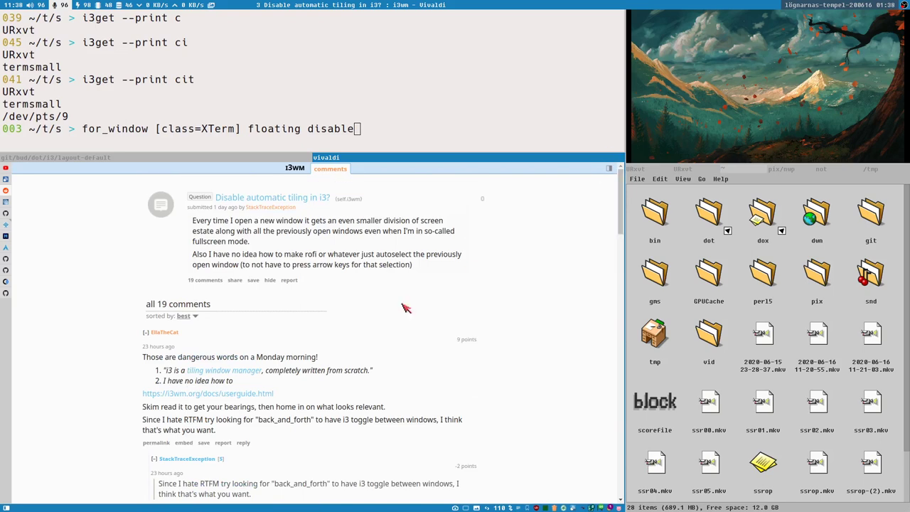